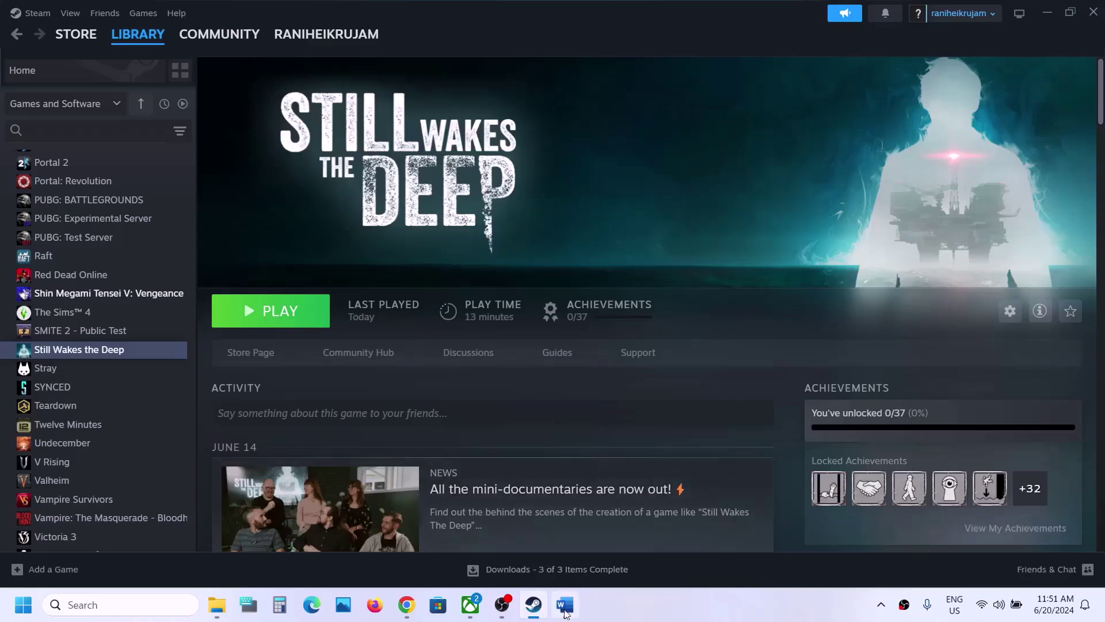
- Switch from the Still Wakes the Deep library page to the Word instructions document
click(565, 605)
- Read Step 6's antivirus, allow-the-exe and Windows Security passages, then open Windows Settings with Win+I
scroll(433, 403, down, 4)
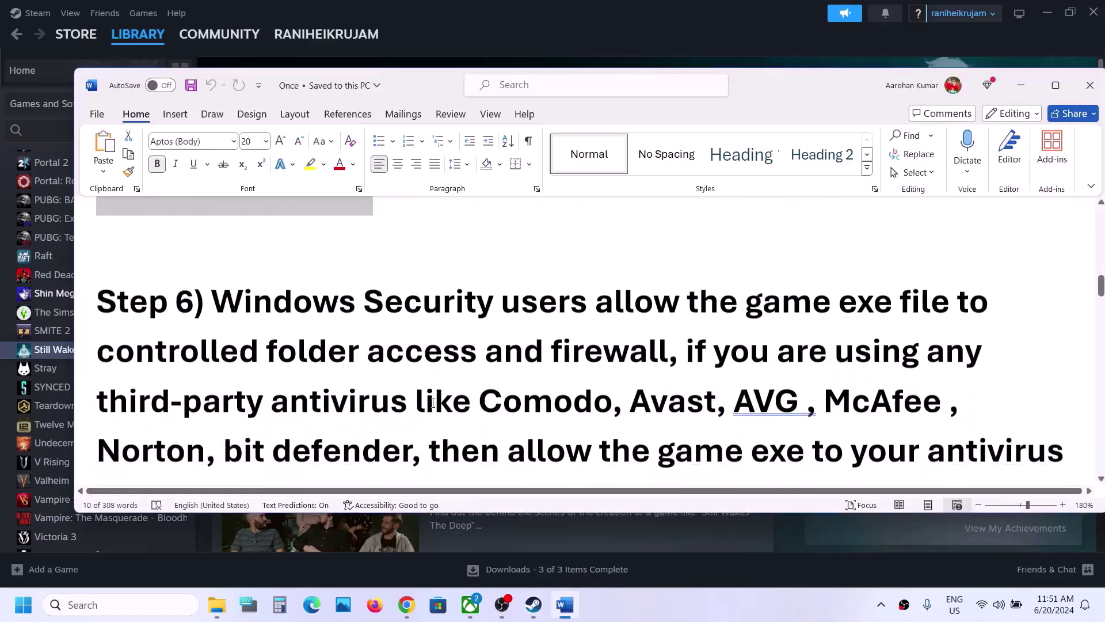
drag(683, 298, 545, 397)
click(547, 396)
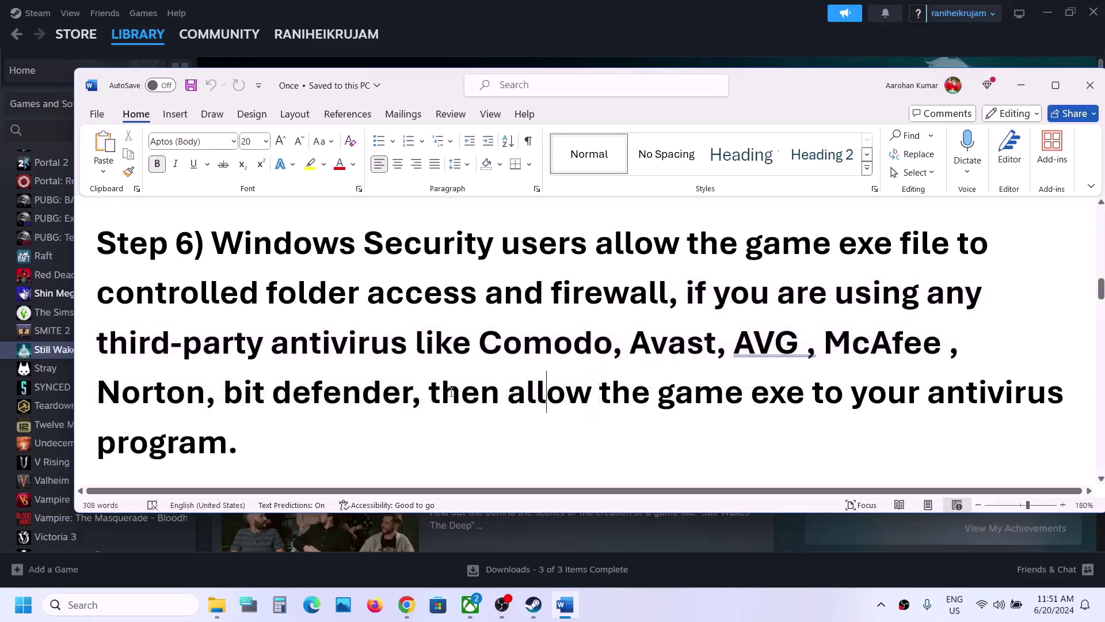
drag(446, 393, 312, 425)
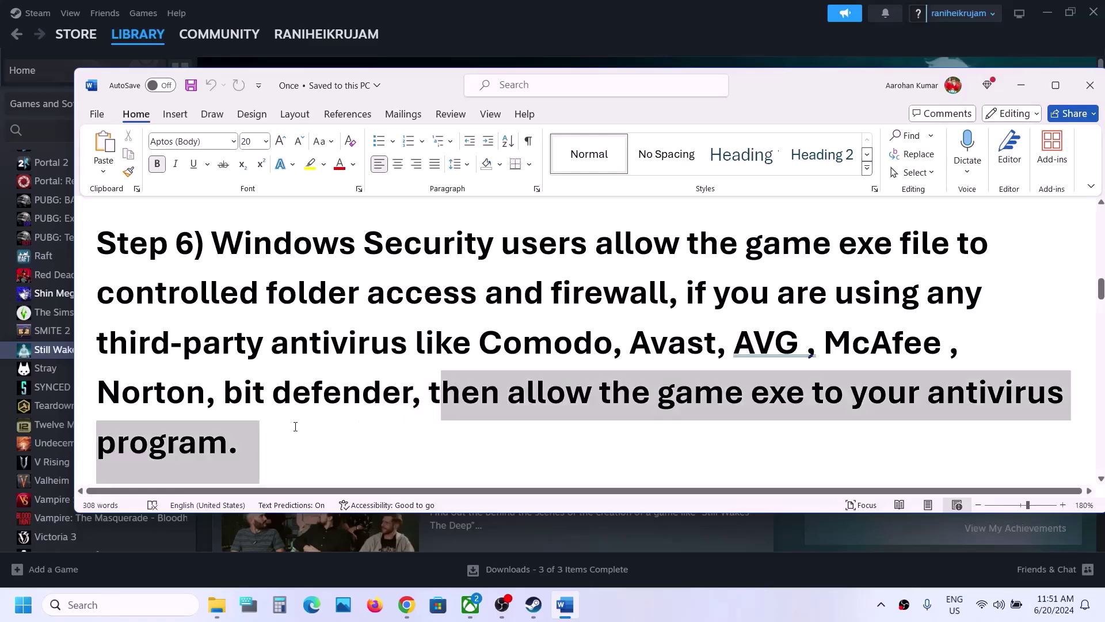
click(296, 431)
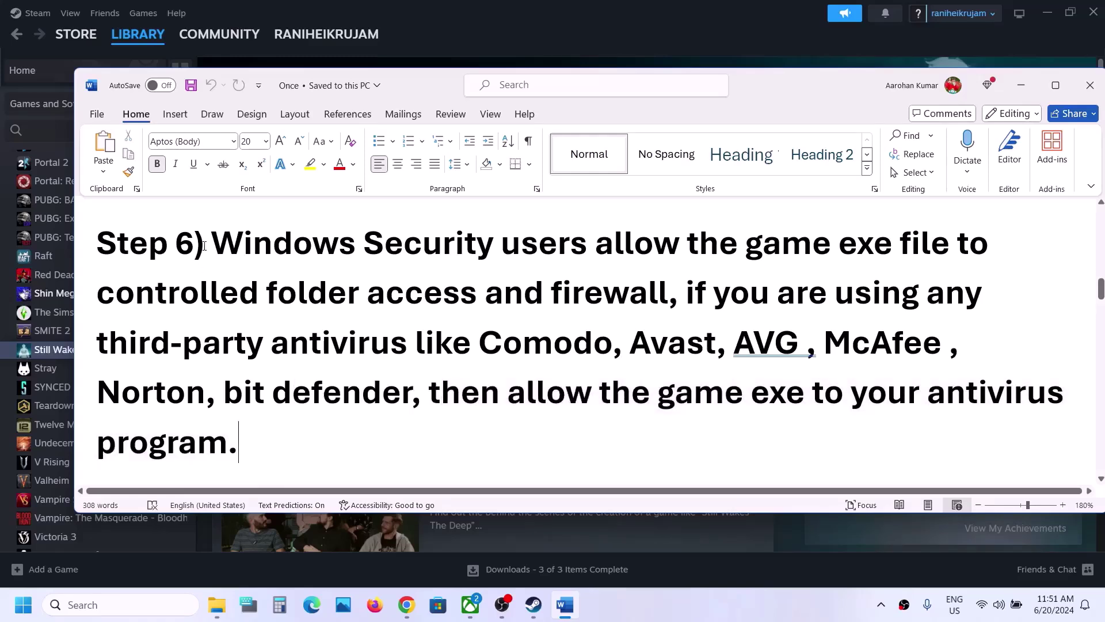
drag(212, 237, 595, 245)
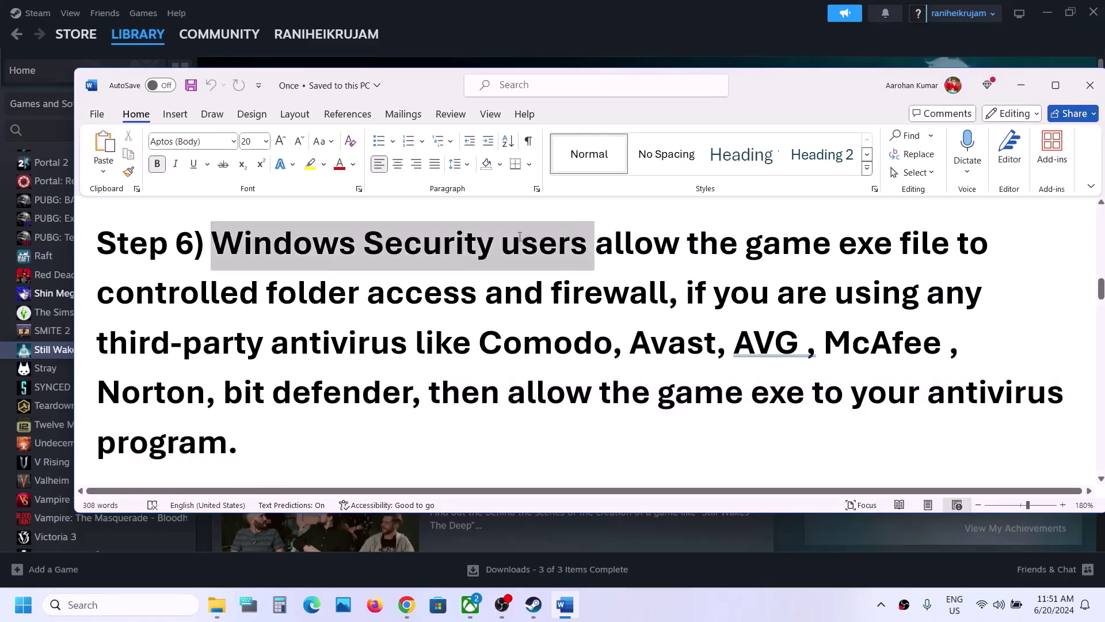
click(695, 8)
key(super+i)
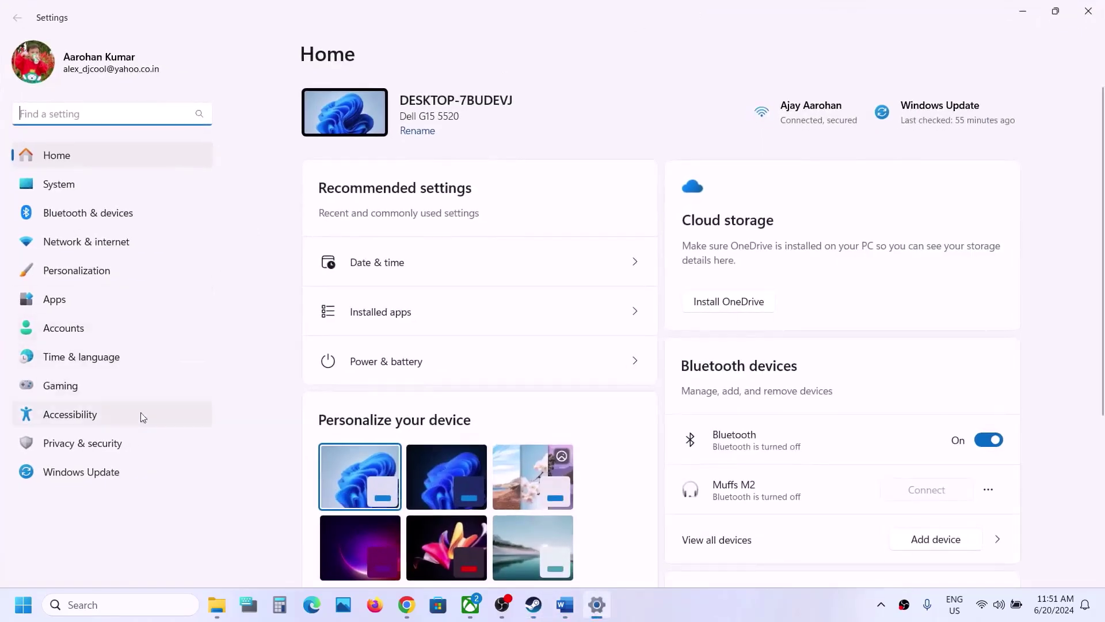
- Launch the Windows Security app via Privacy & security > Windows Security
click(122, 441)
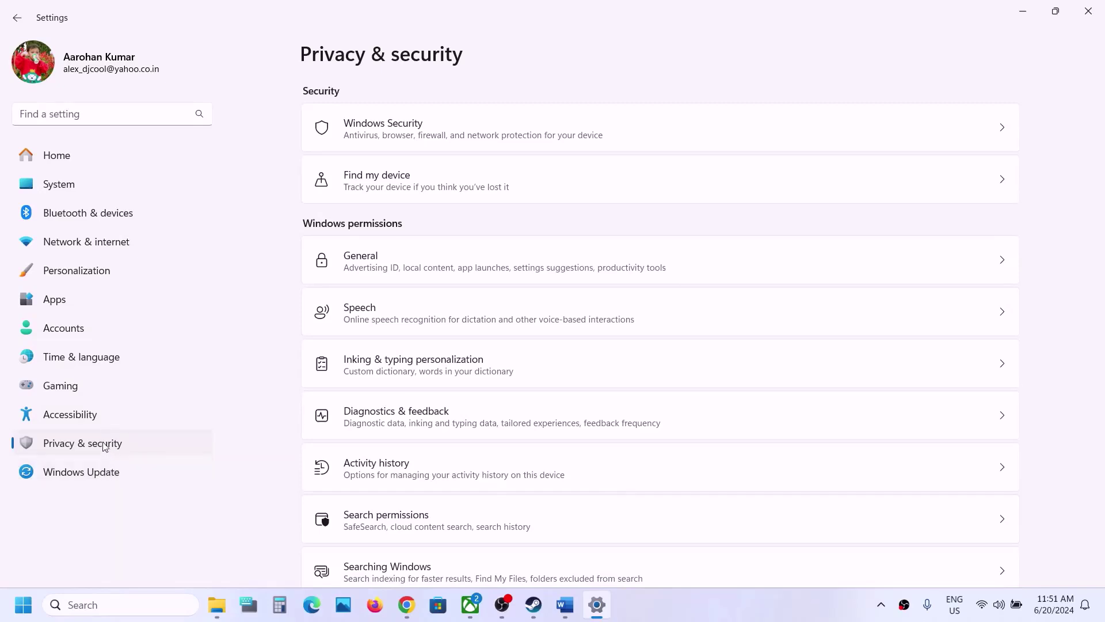
click(424, 141)
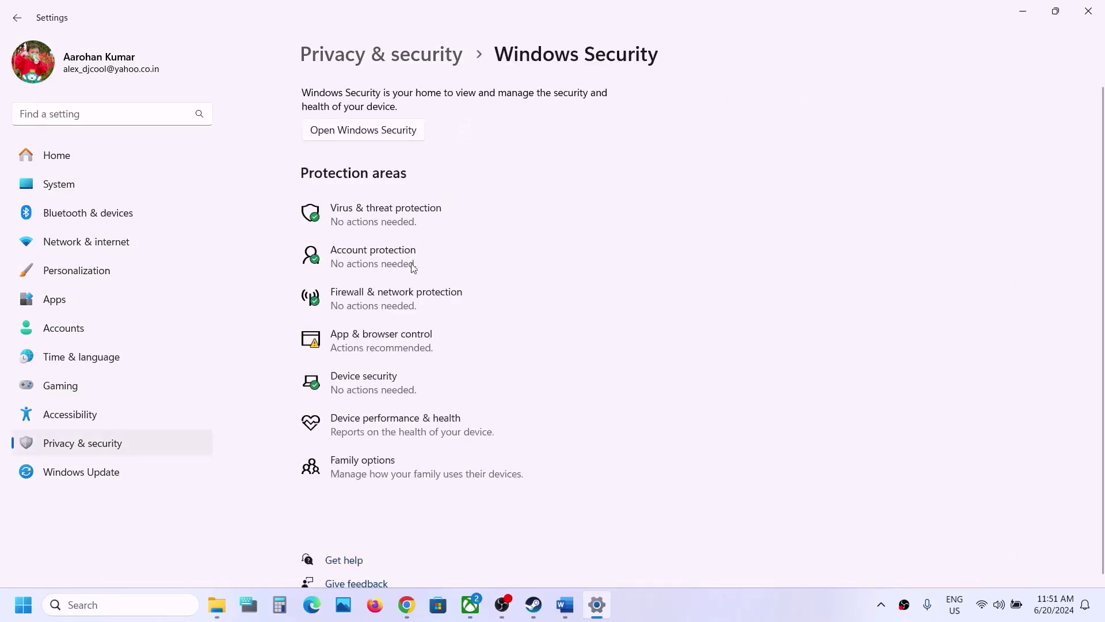
click(387, 209)
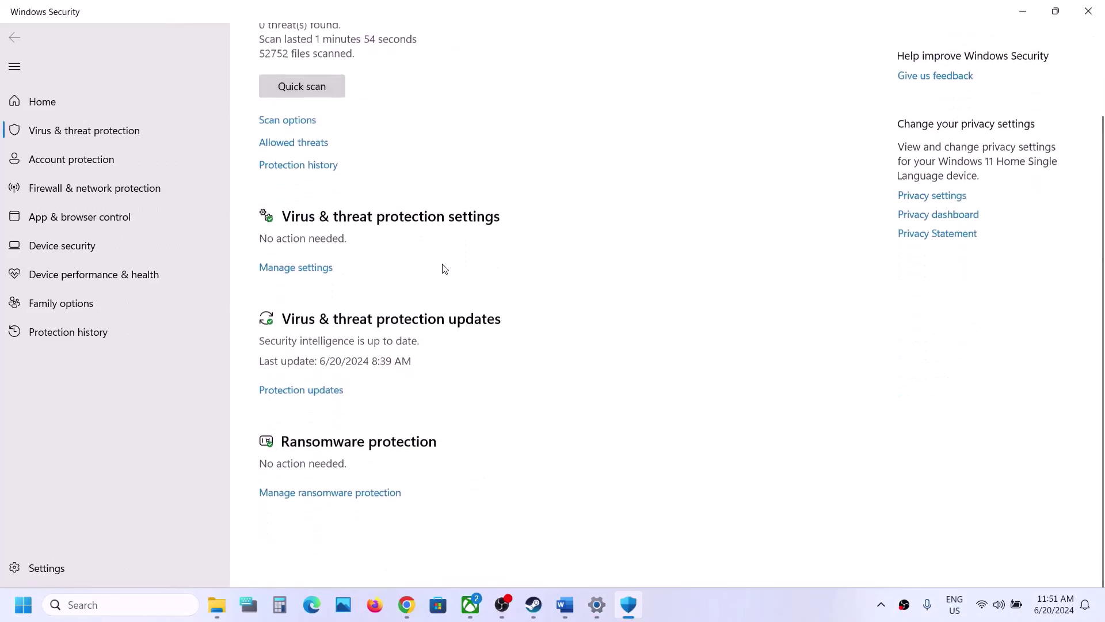
- Turn on Controlled folder access under ransomware protection and open its allowed-apps options
click(329, 534)
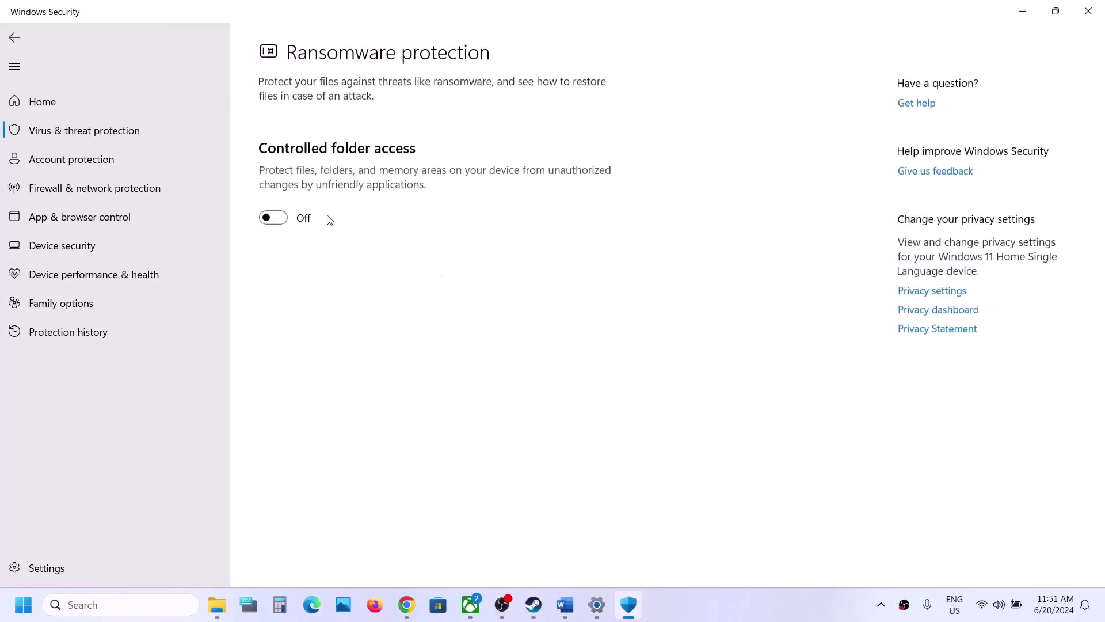
click(276, 218)
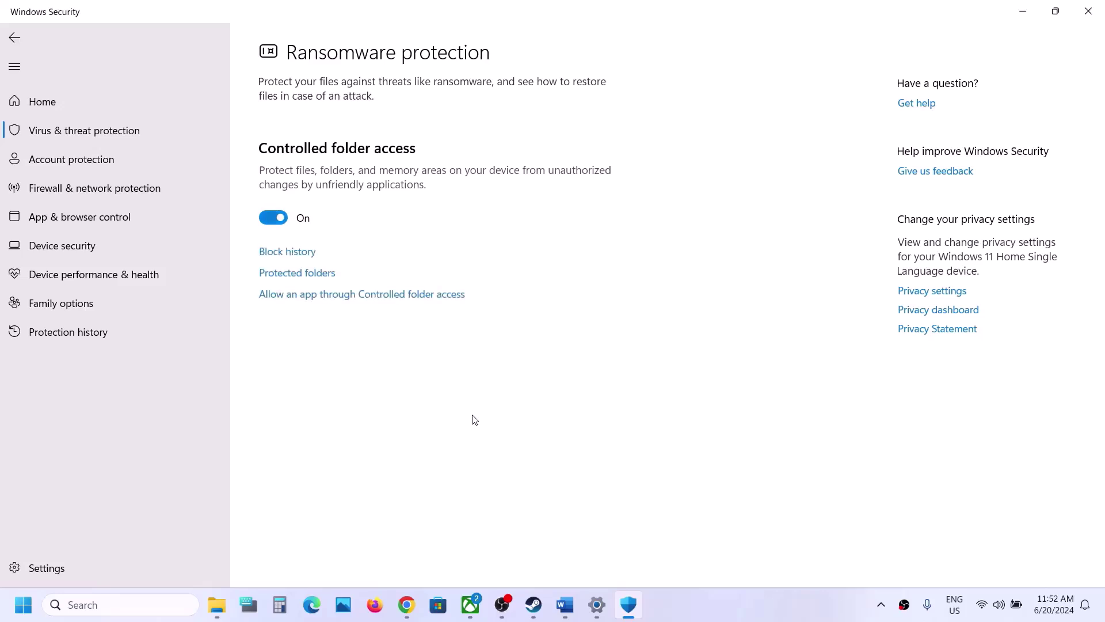
click(357, 300)
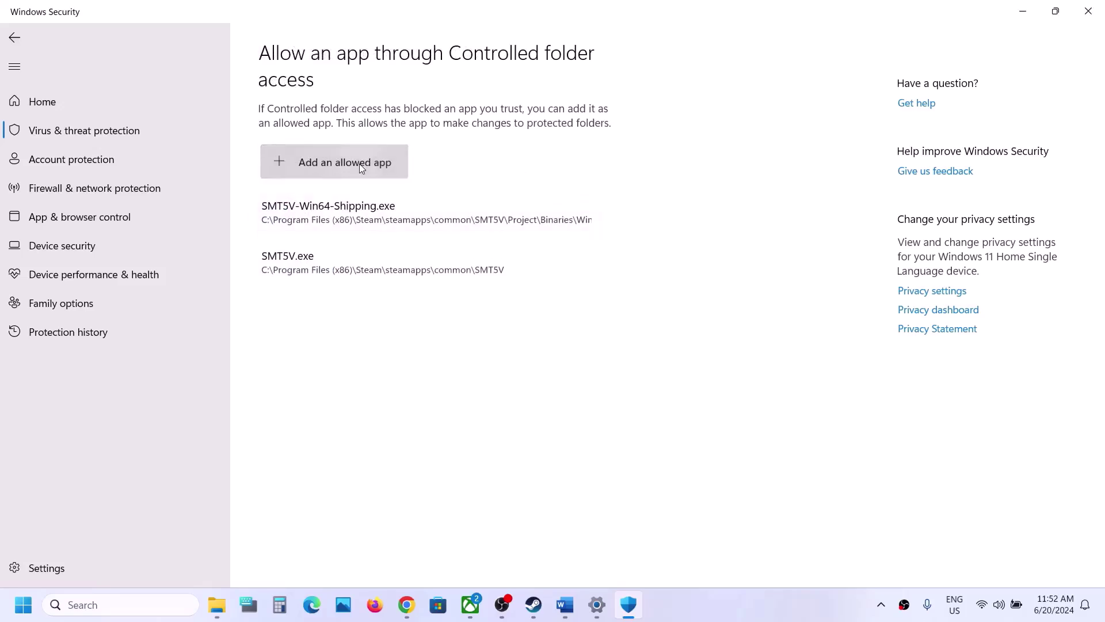
click(360, 163)
click(332, 202)
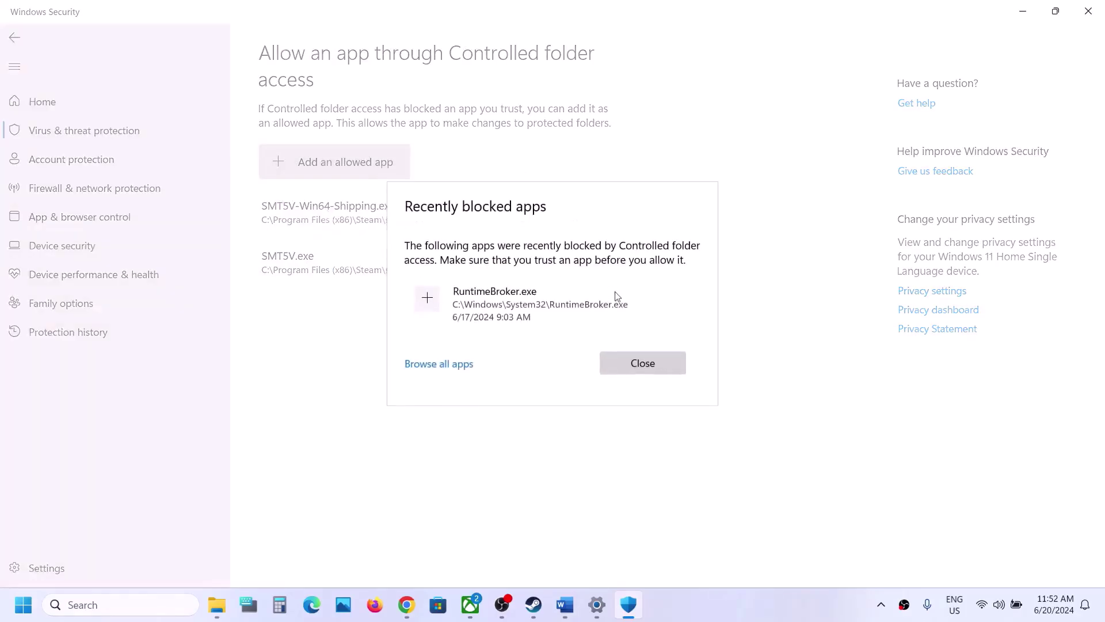
click(661, 358)
click(366, 172)
- Allow StillWakesTheDeep.exe from C:\Program Files (x86)\Steam\steamapps\common\Still Wakes the Deep
click(340, 220)
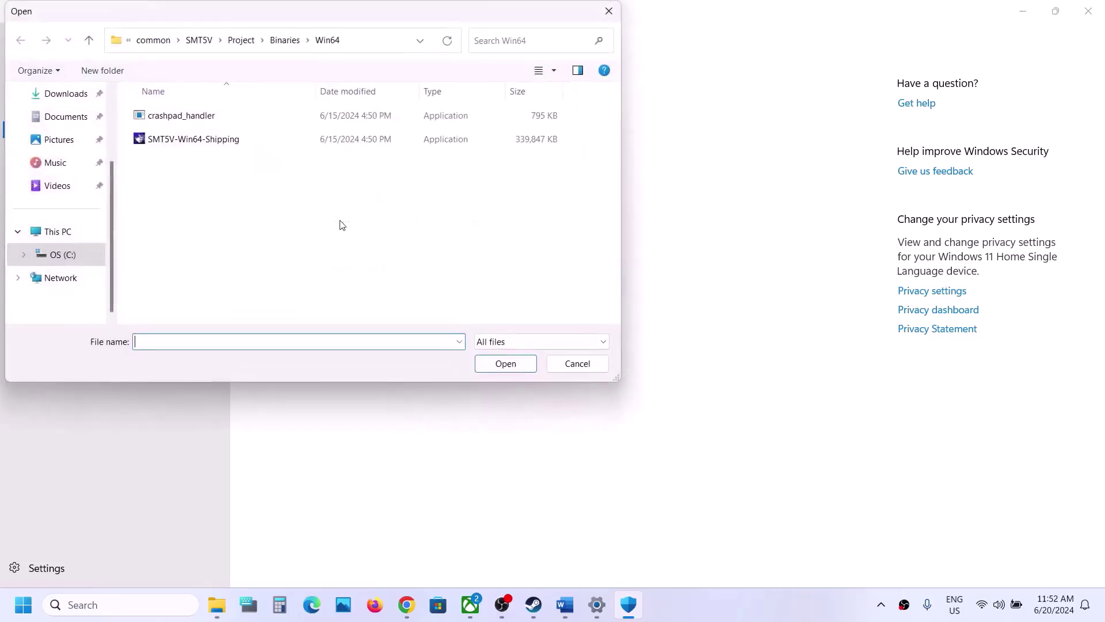
click(56, 238)
double_click(210, 136)
scroll(209, 136, down, 3)
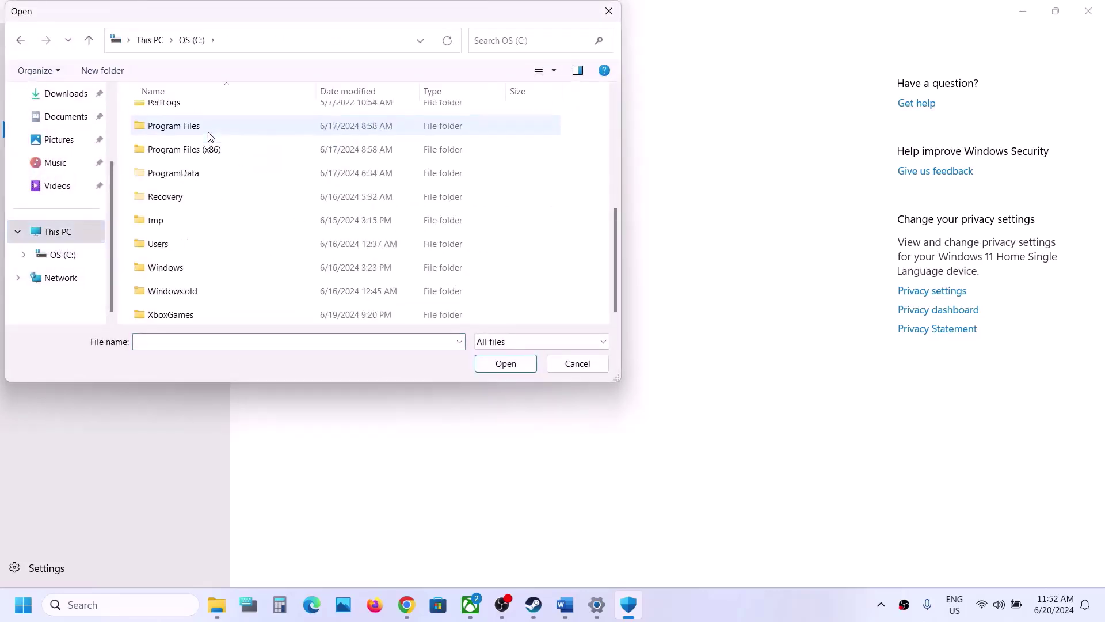
double_click(210, 151)
scroll(211, 160, down, 5)
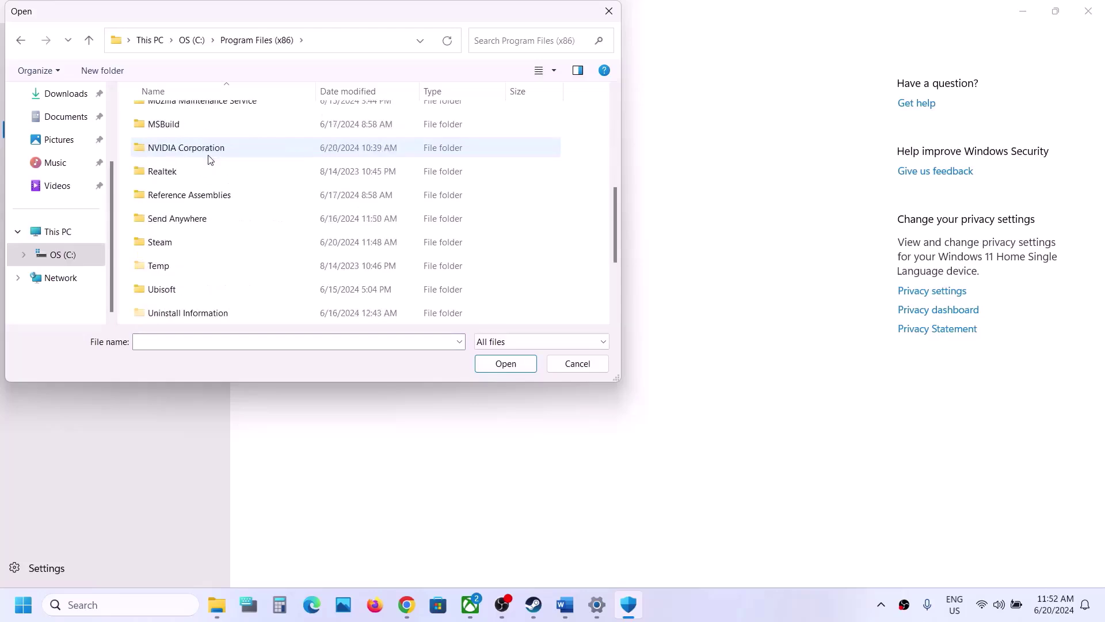
double_click(162, 246)
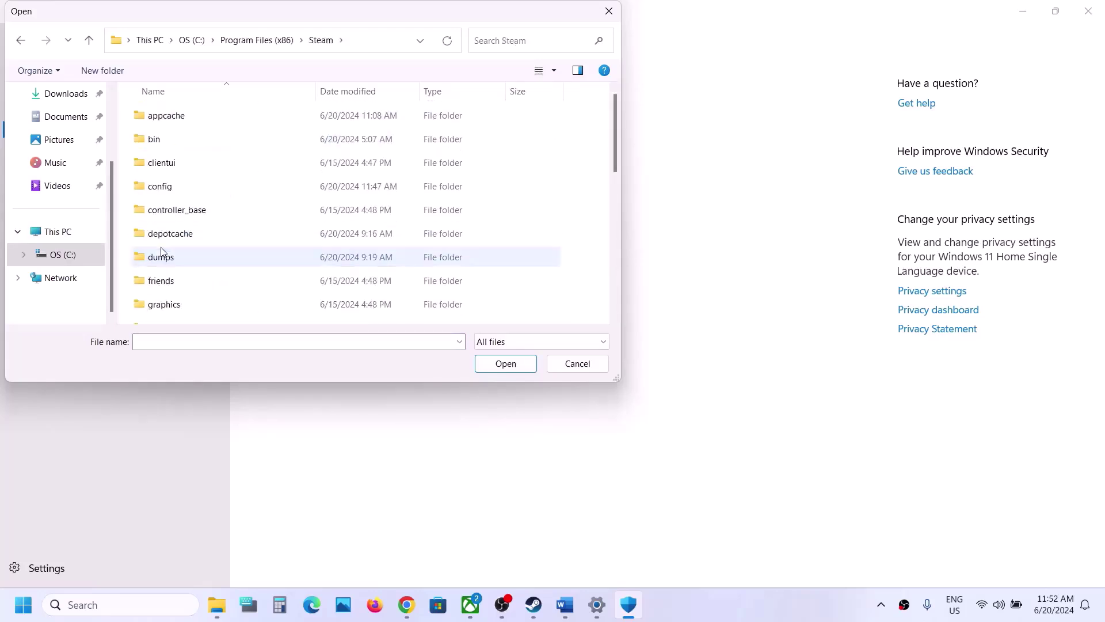
scroll(181, 216, down, 5)
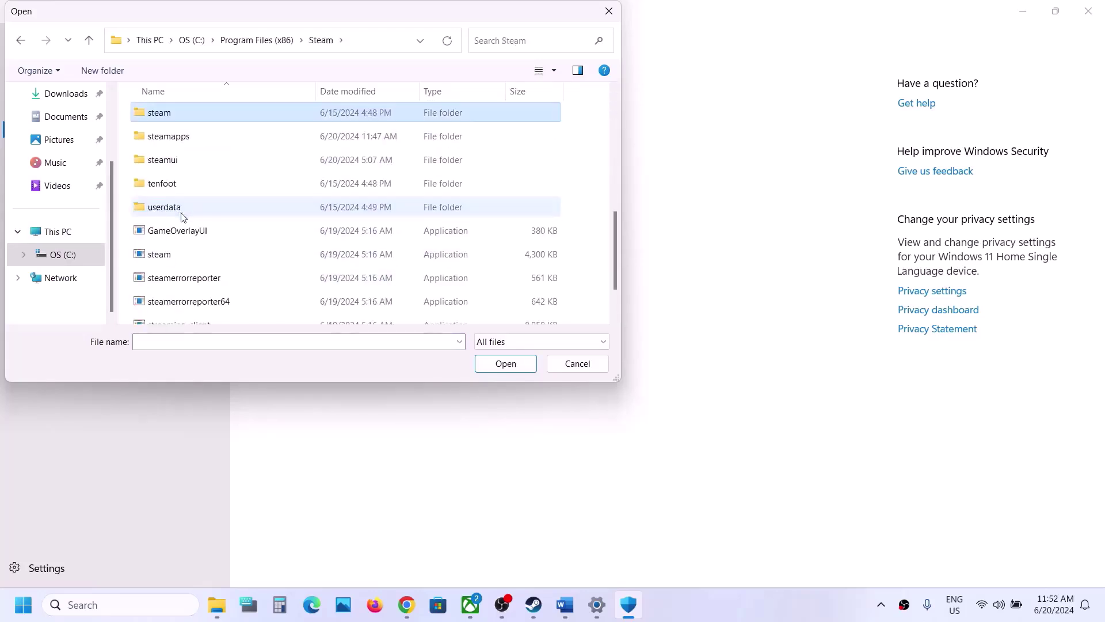
click(195, 144)
double_click(193, 142)
double_click(180, 113)
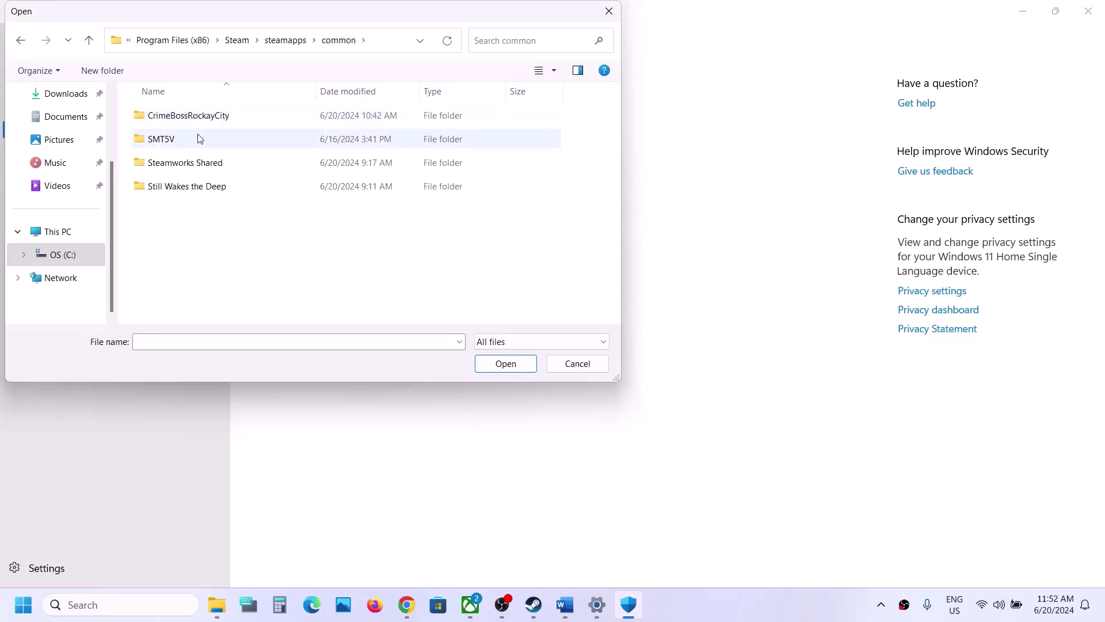
double_click(168, 185)
click(190, 169)
click(493, 365)
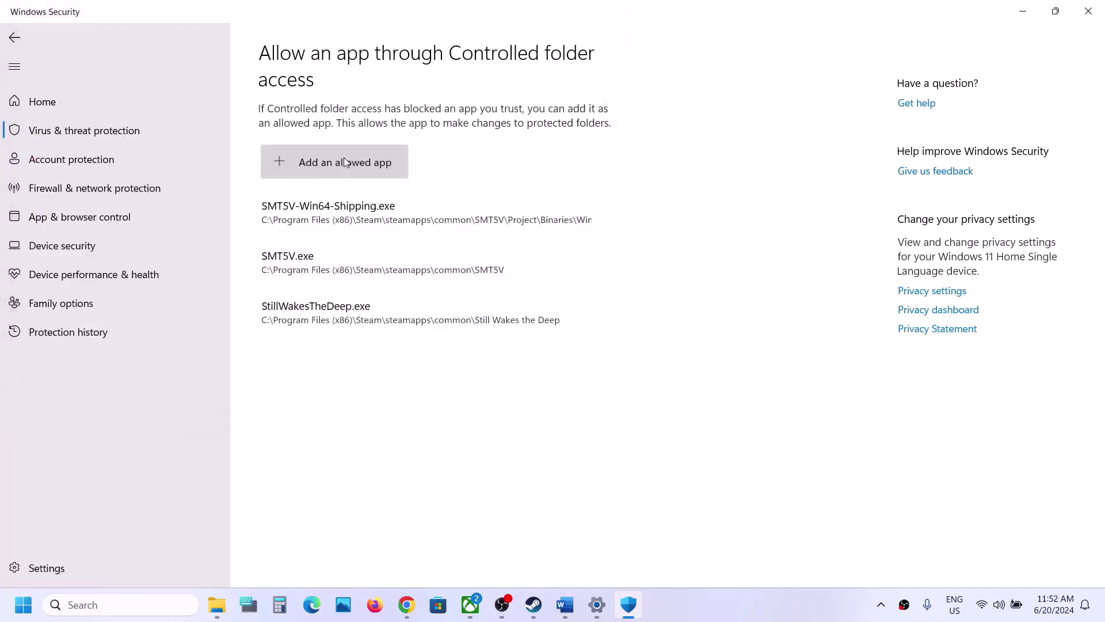
- Also allow the StillWakesTheDeep.exe in Habitat\Binaries\Win64
click(345, 161)
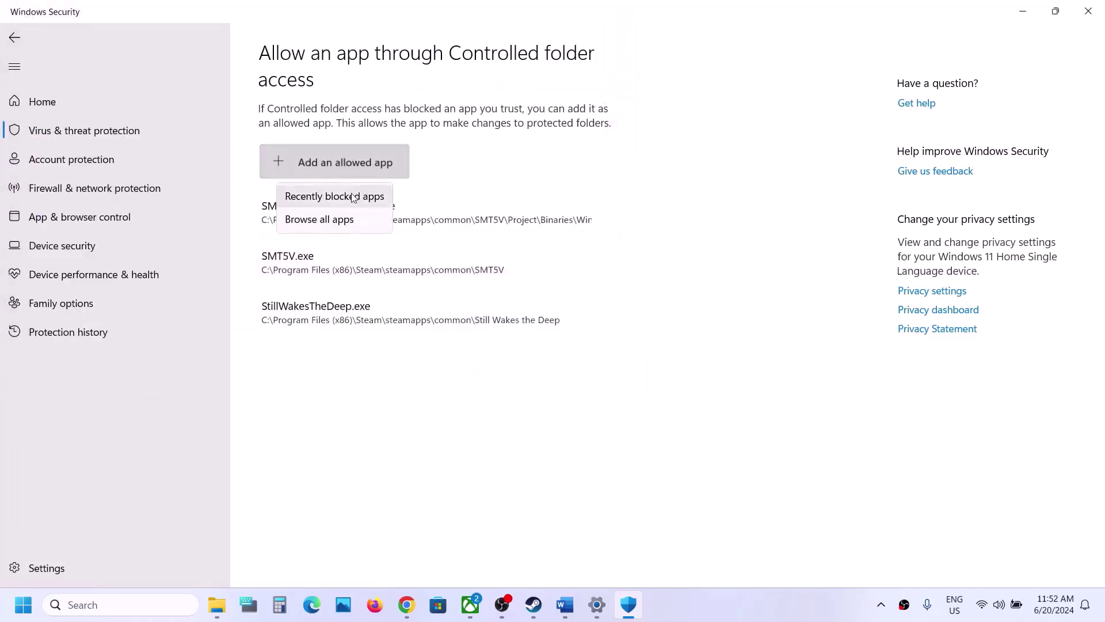
click(322, 219)
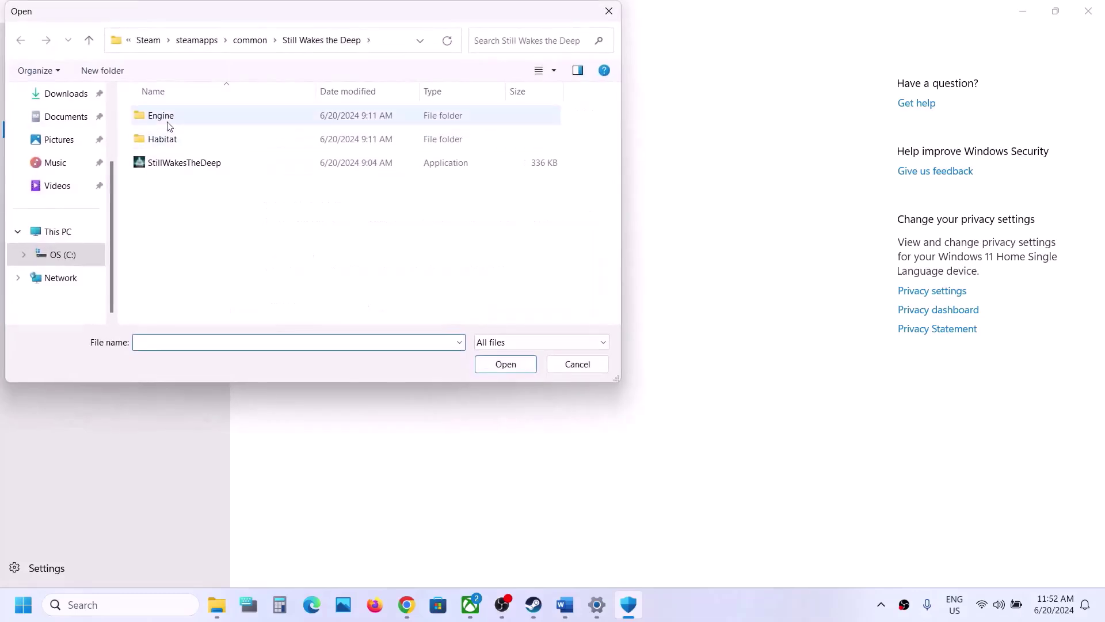
double_click(164, 139)
double_click(167, 117)
double_click(166, 116)
click(197, 140)
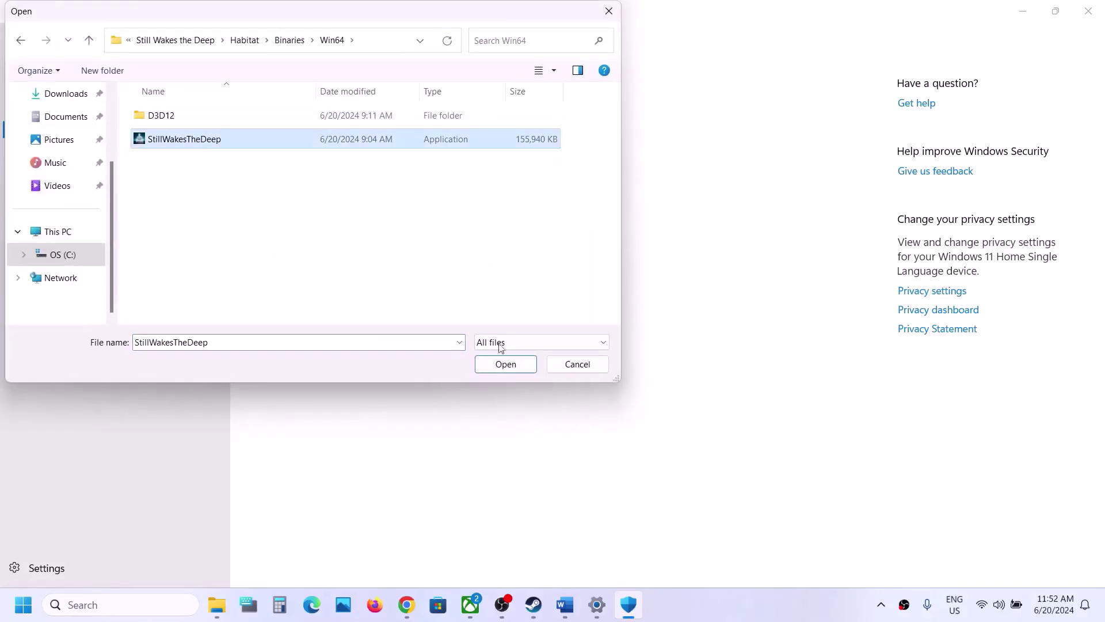
click(512, 365)
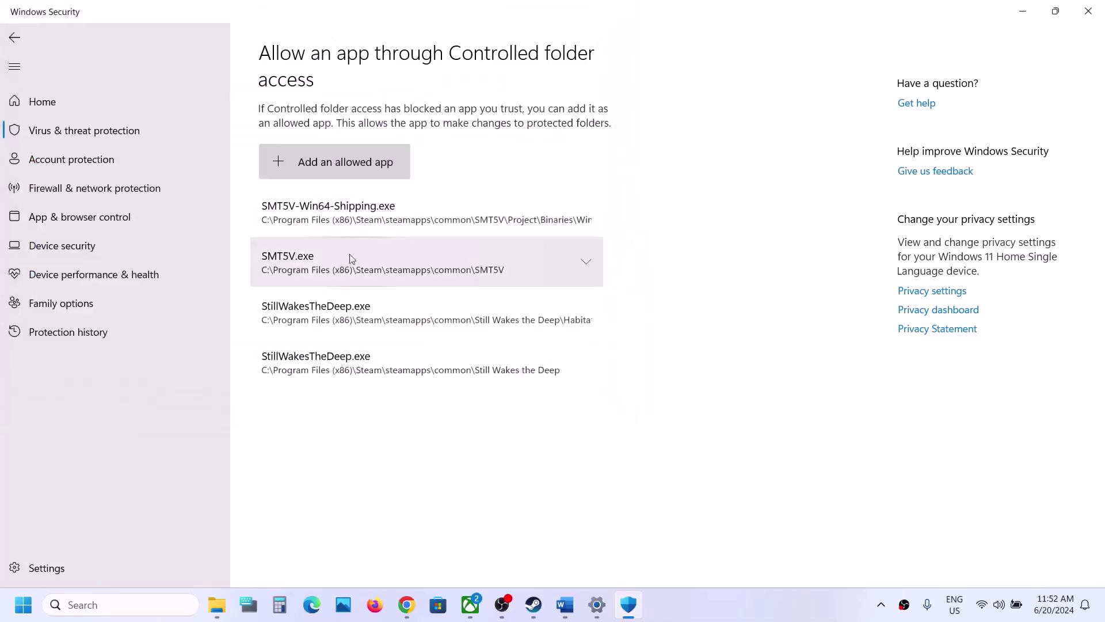
- Highlight the Update Windows step in the Word notes and open Windows Settings
click(564, 605)
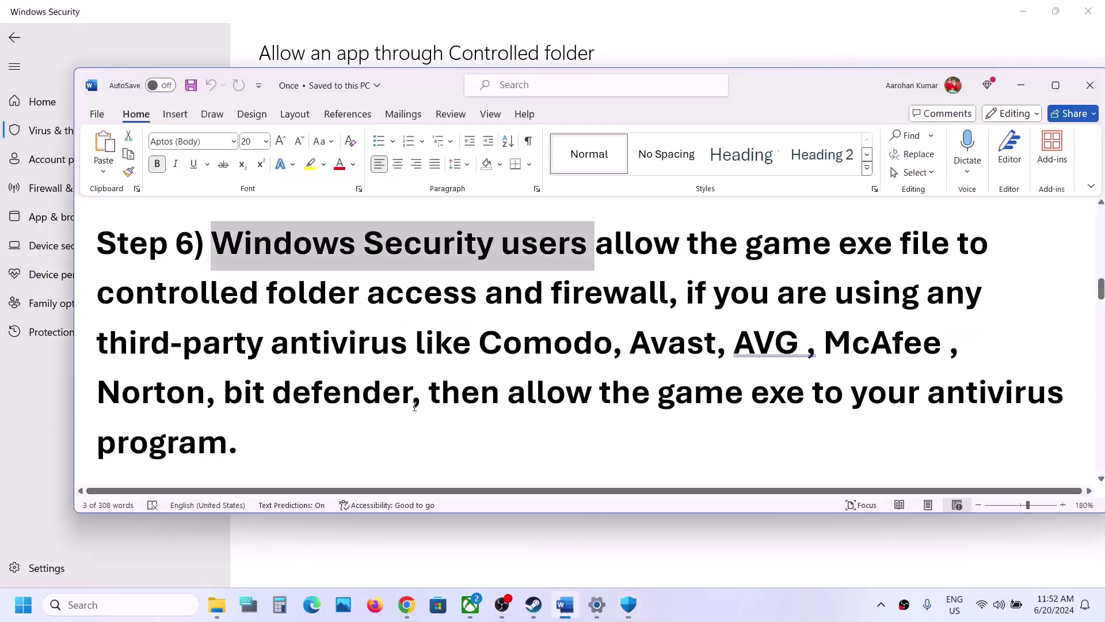
scroll(414, 407, down, 4)
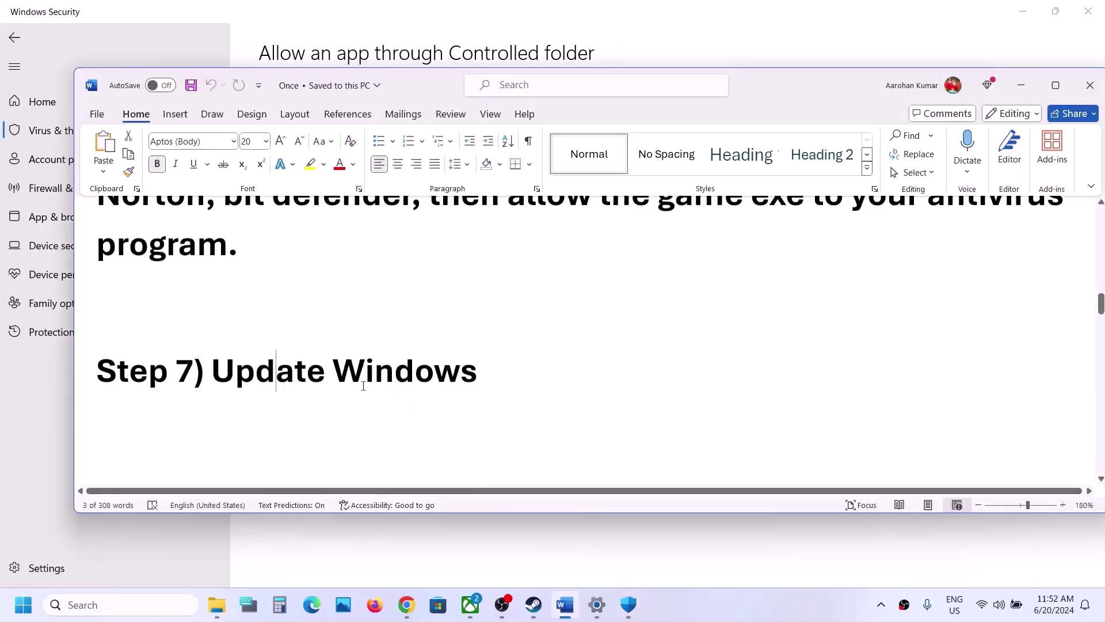
drag(213, 372, 477, 374)
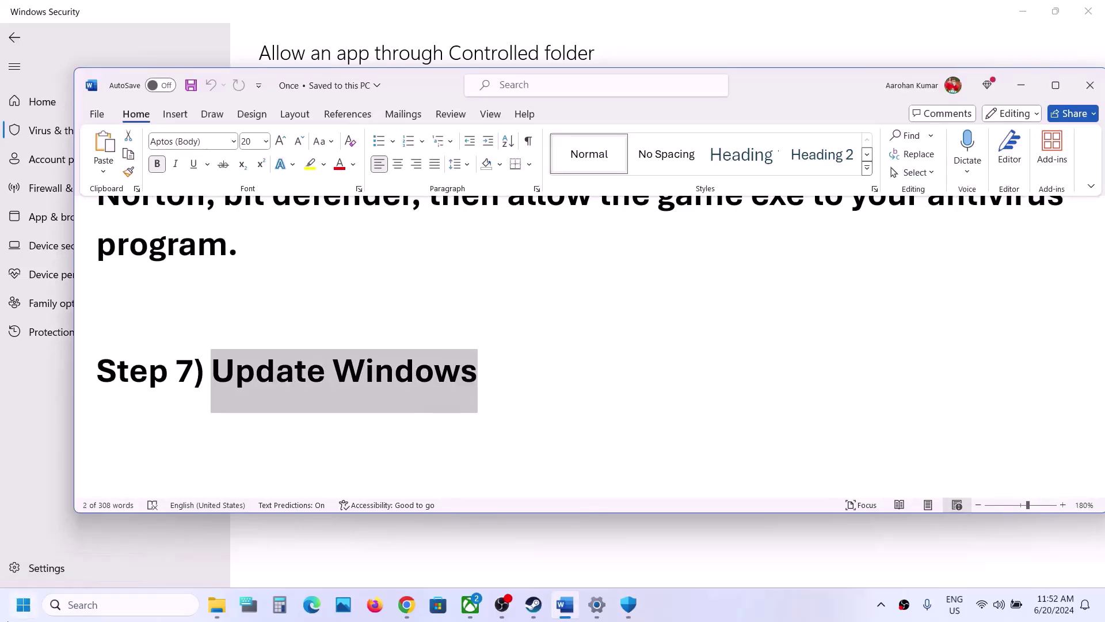
key(super)
click(333, 247)
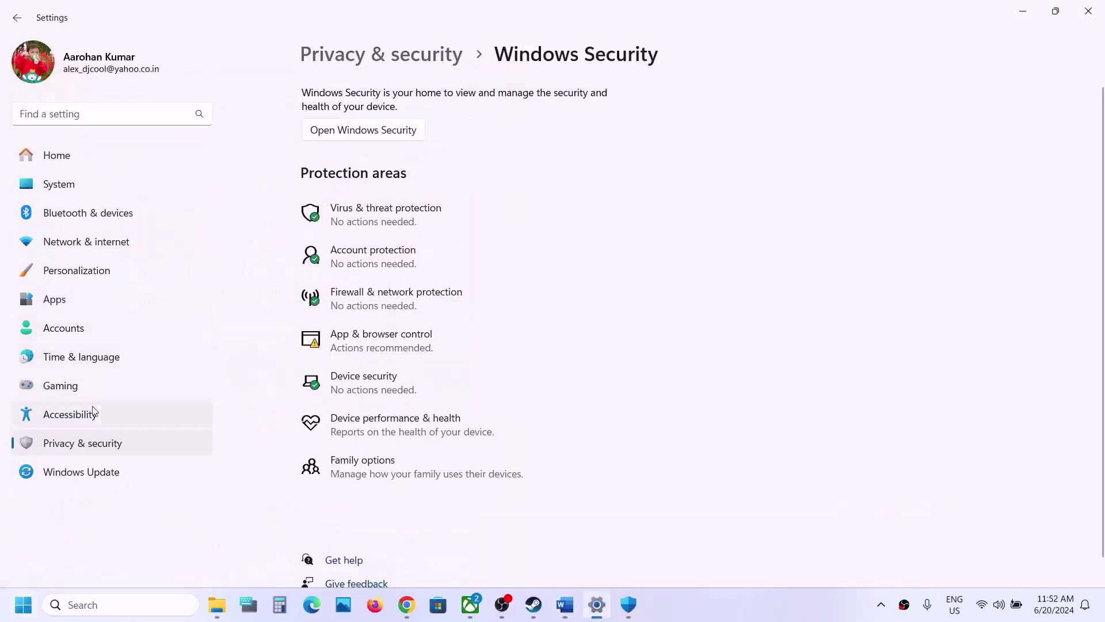
- Start a Windows Update check, back out of the power menu, and return to the Word notes
click(79, 474)
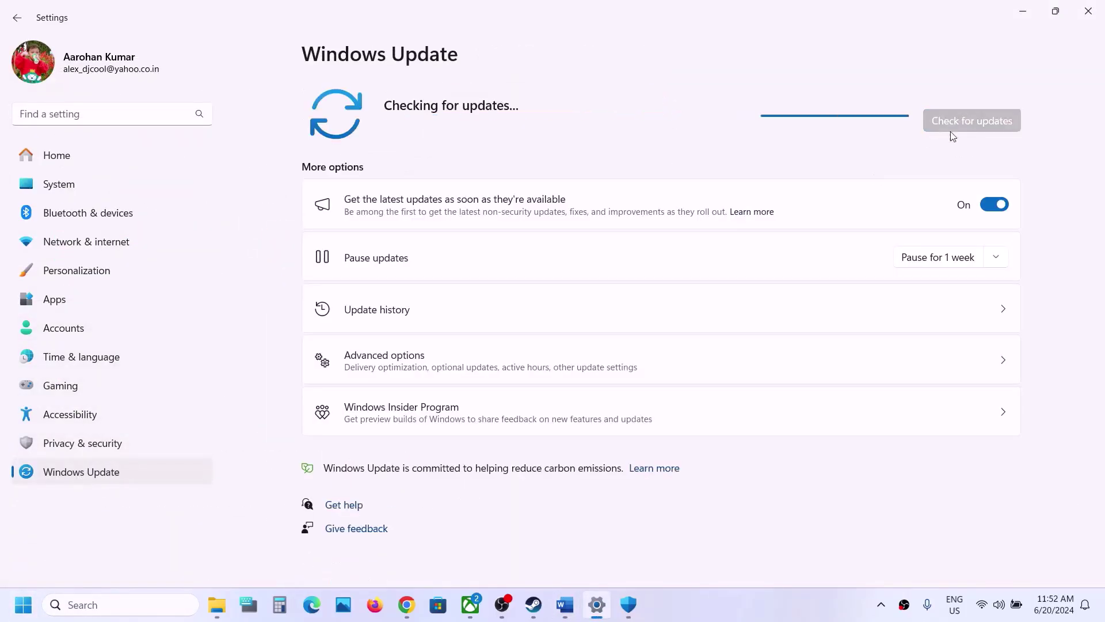
click(968, 123)
click(23, 605)
click(418, 554)
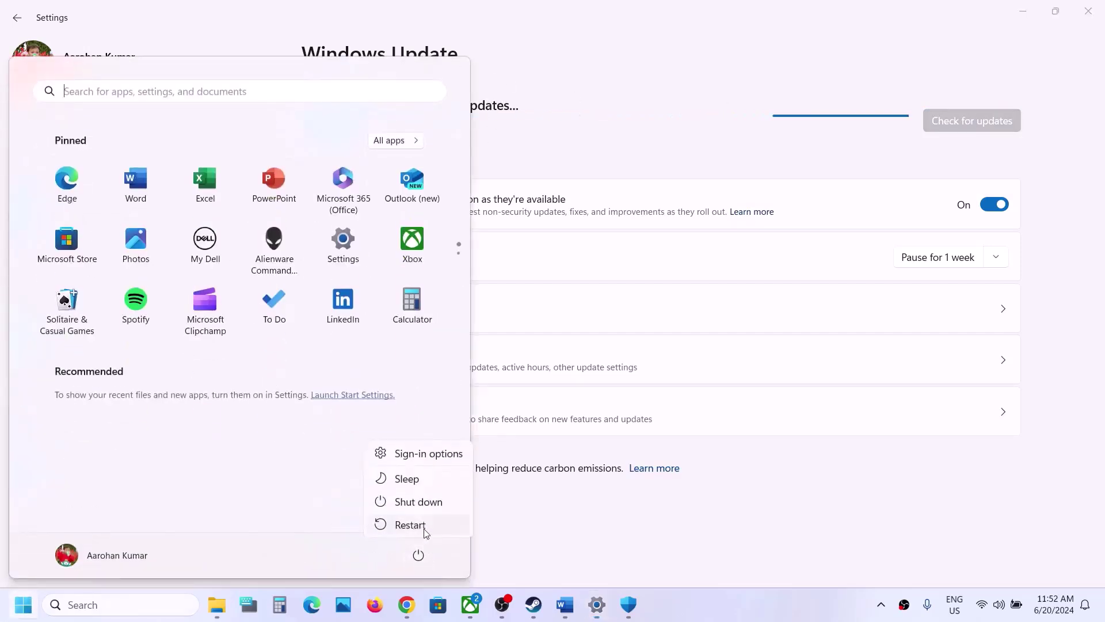
key(Escape)
click(534, 538)
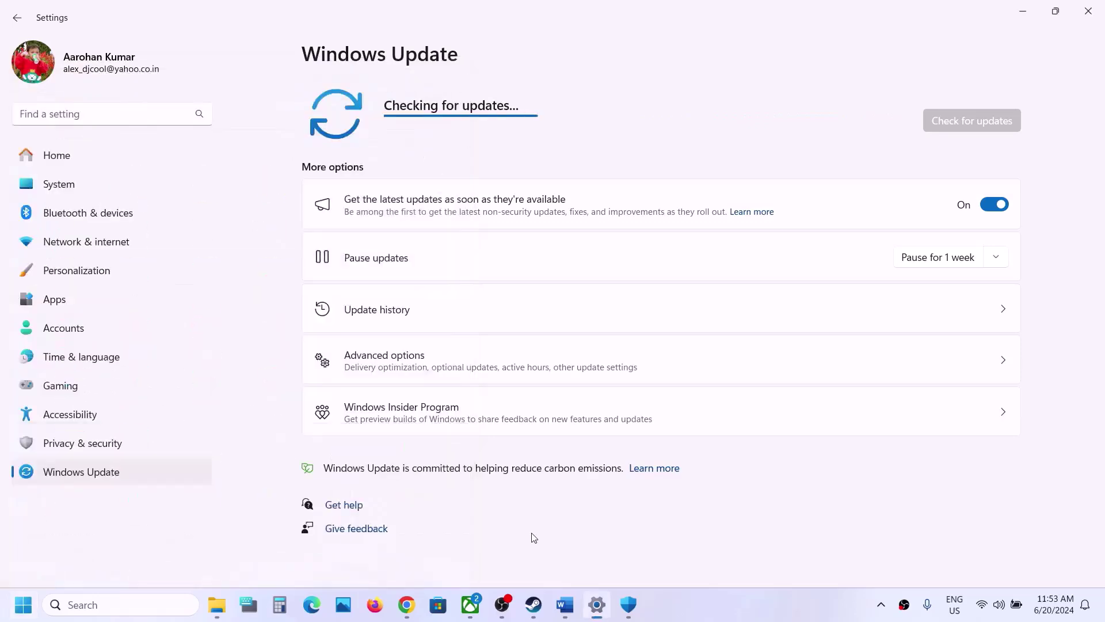
click(534, 604)
click(582, 607)
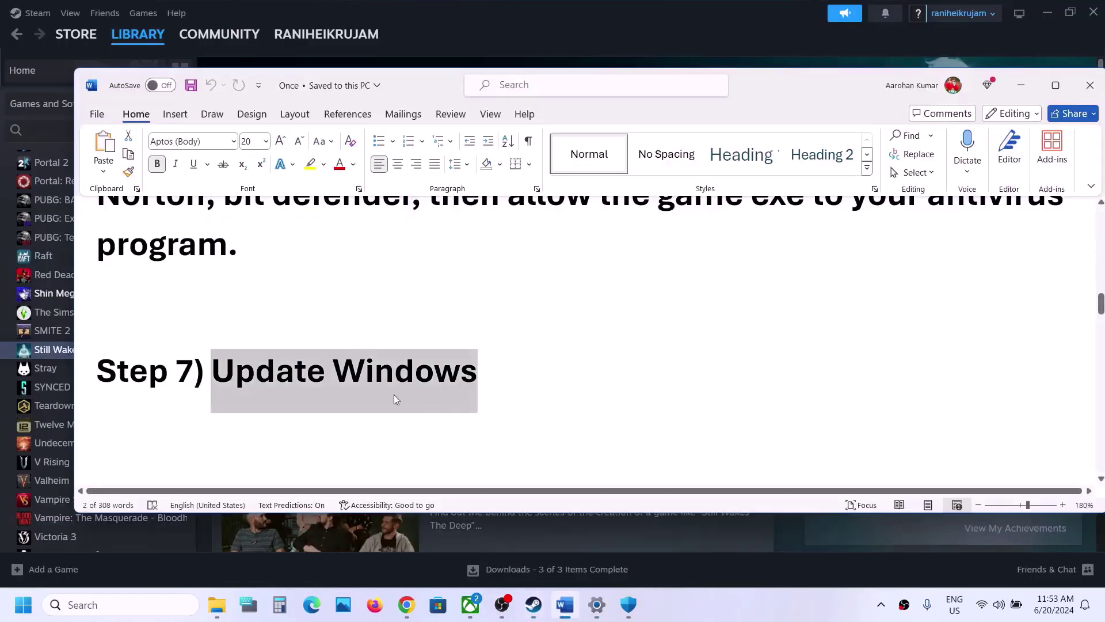
- Review Step 8 on clean graphics driver installs, highlighting its heading and NVIDIA and AMD links
scroll(394, 397, down, 3)
drag(255, 323, 813, 308)
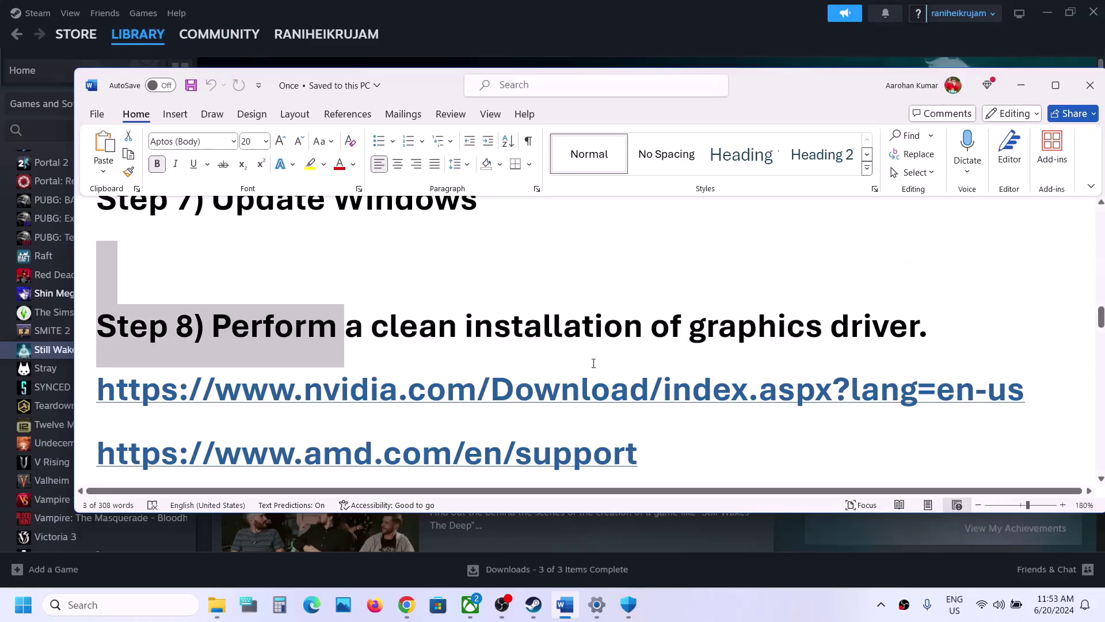
scroll(592, 363, down, 2)
drag(427, 290, 681, 292)
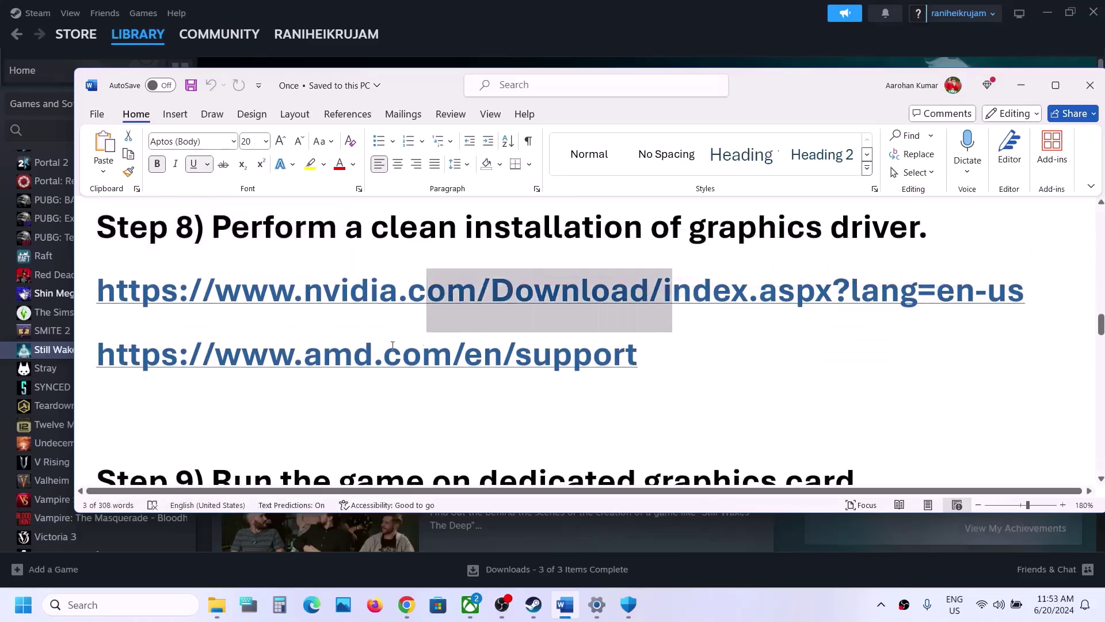
drag(326, 352, 514, 354)
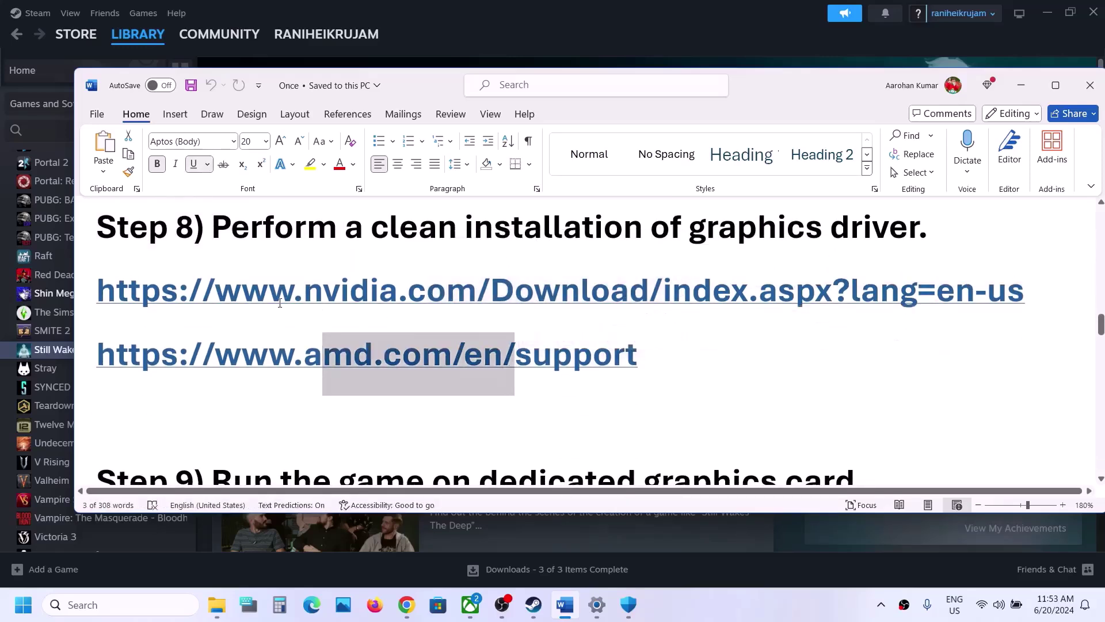
drag(279, 303, 491, 294)
click(555, 63)
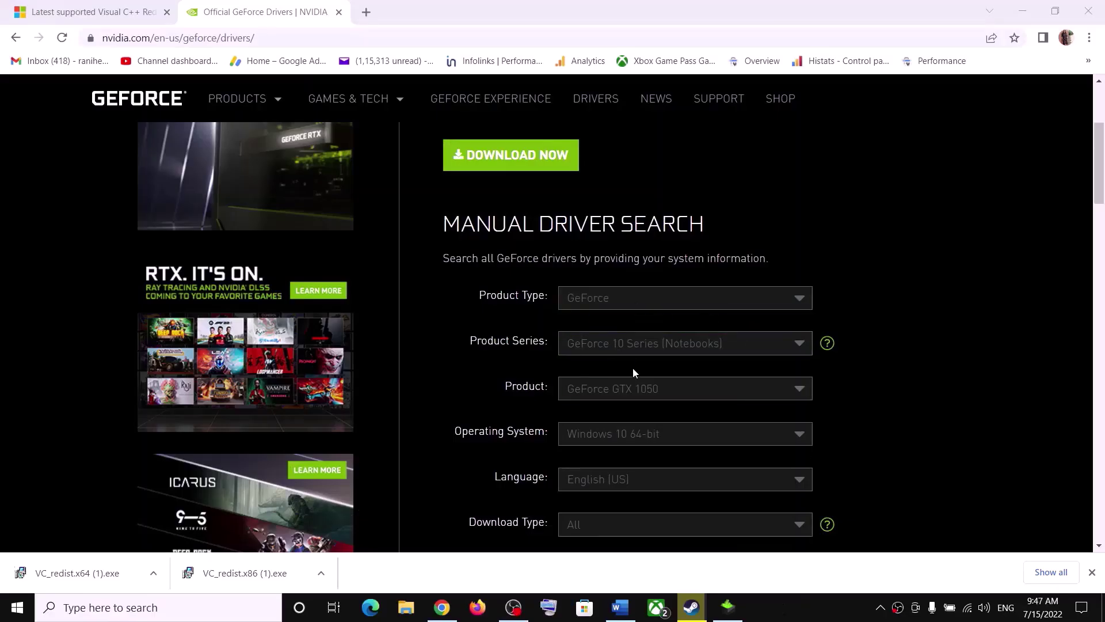
- Search NVIDIA drivers for a GeForce GTX 1050 on Windows 10 64-bit
click(663, 351)
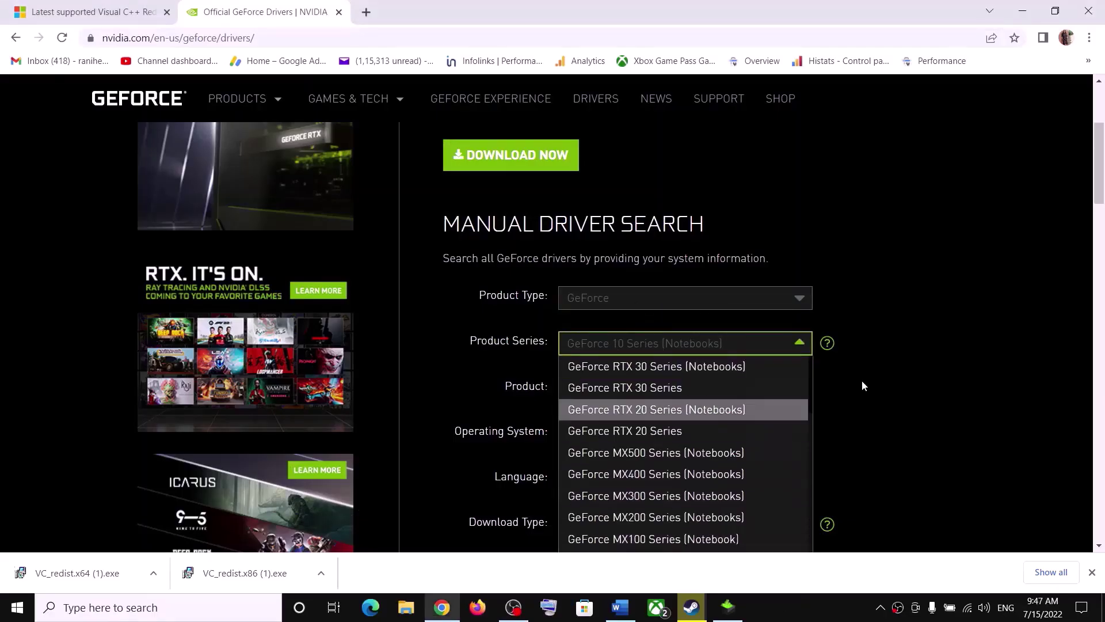
click(861, 383)
click(673, 391)
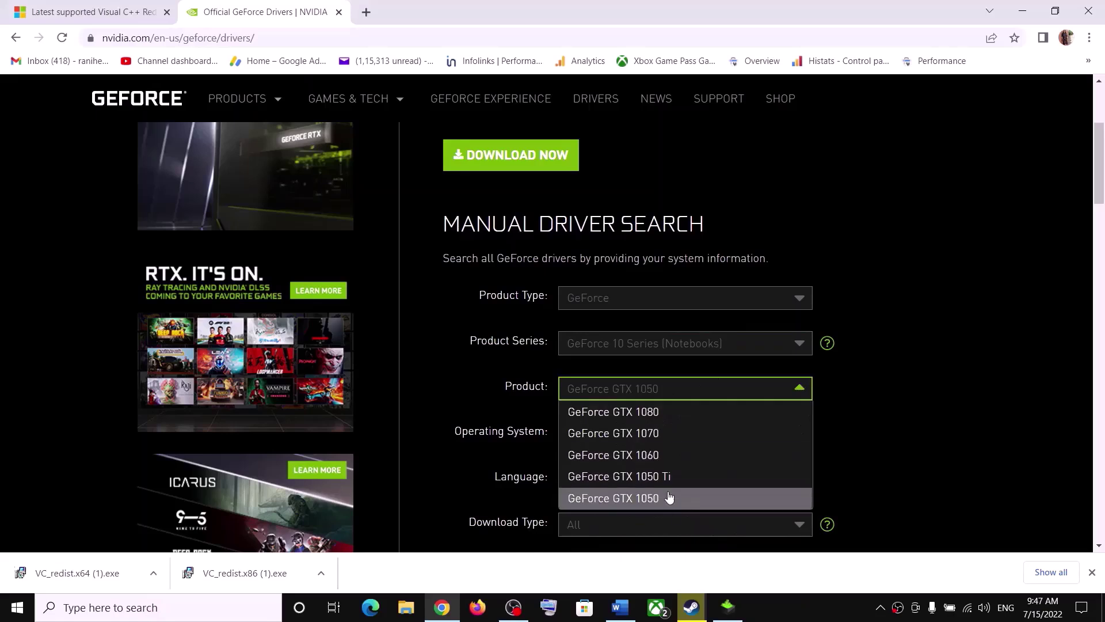
click(748, 490)
scroll(851, 401, down, 3)
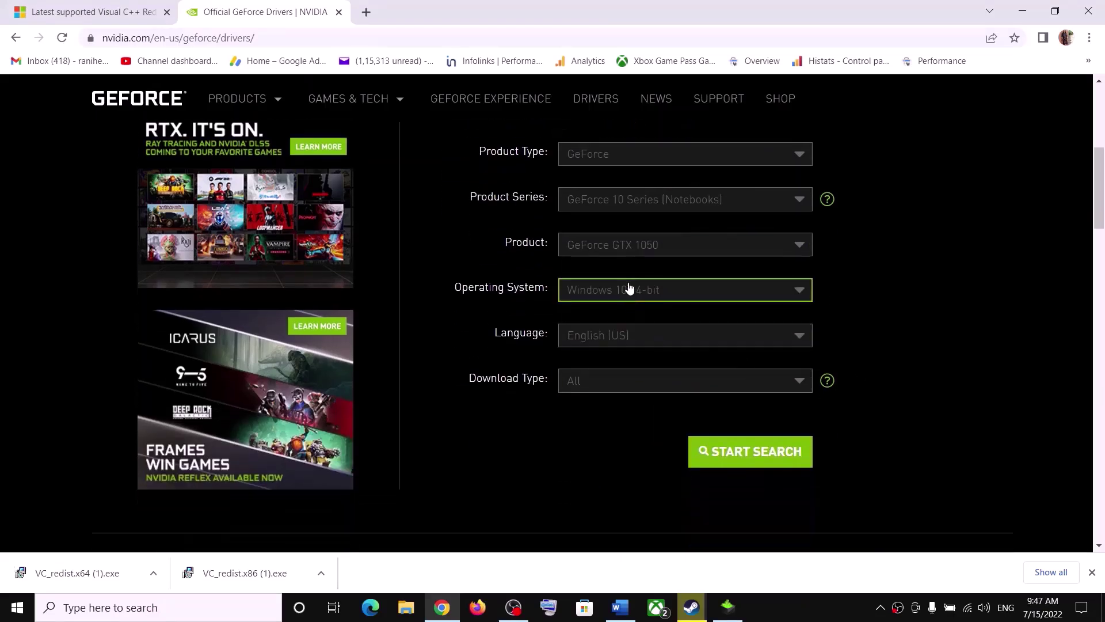
click(629, 289)
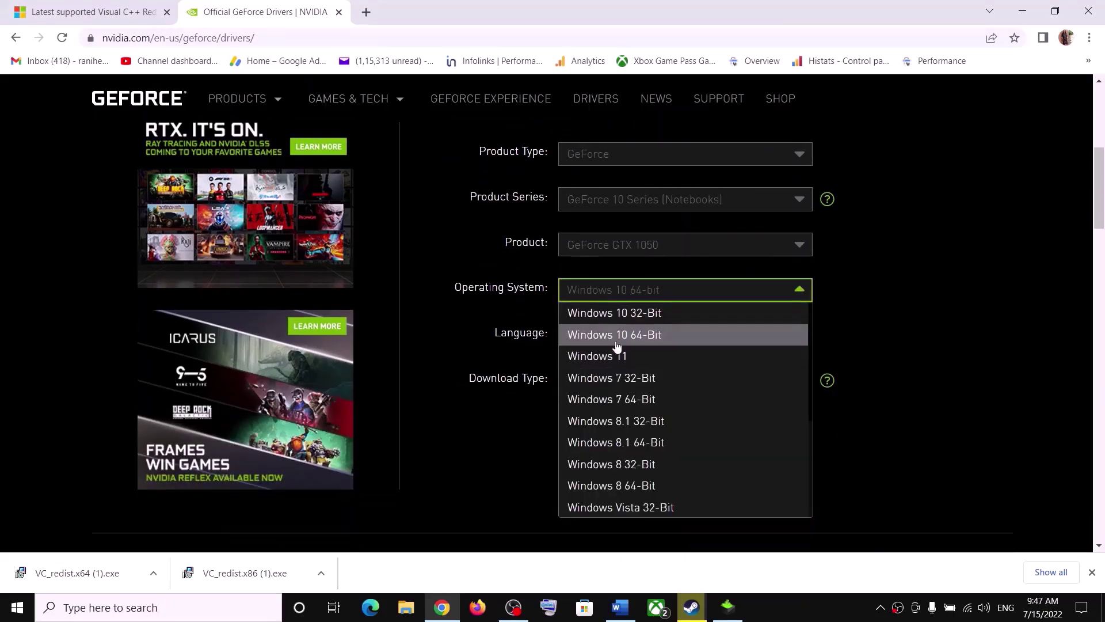
click(908, 338)
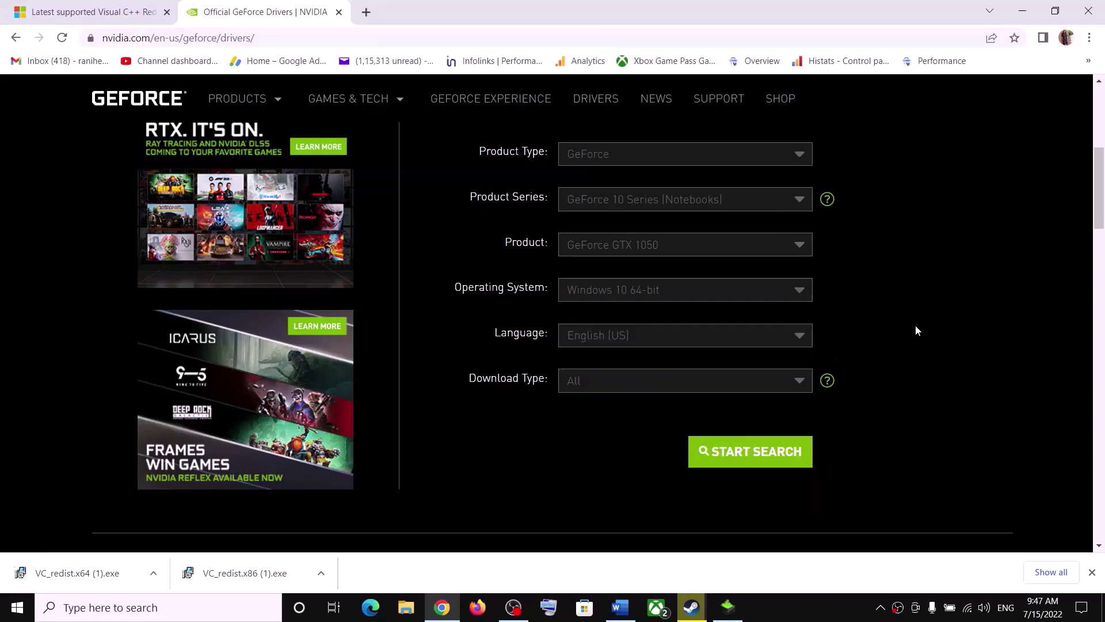
click(788, 452)
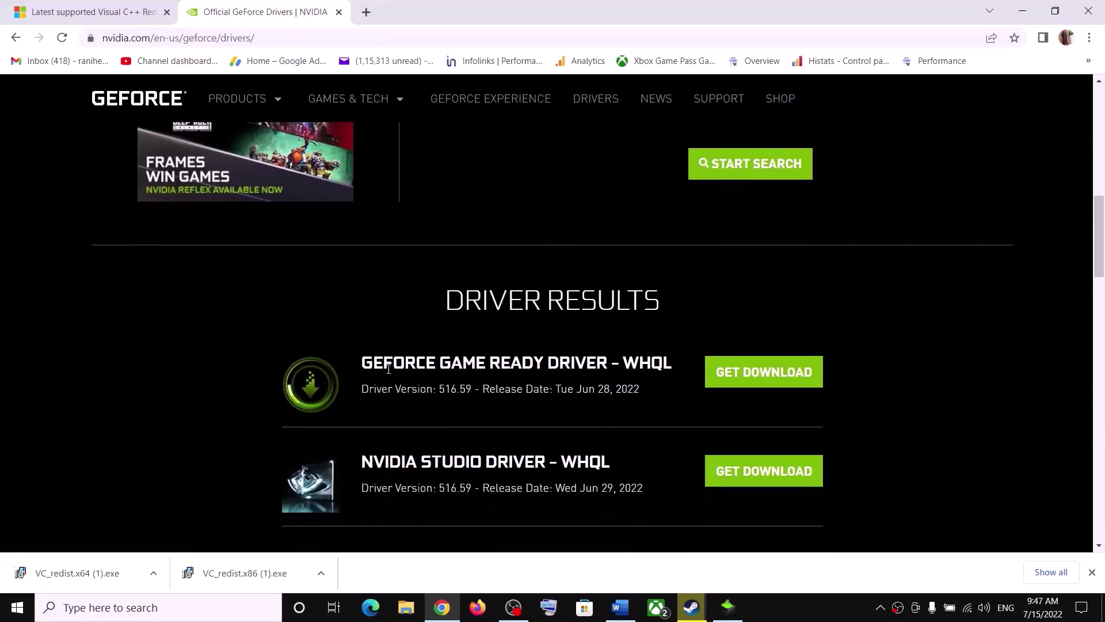
- Note the Game Ready driver's name and version, then open its download page
drag(365, 362, 534, 364)
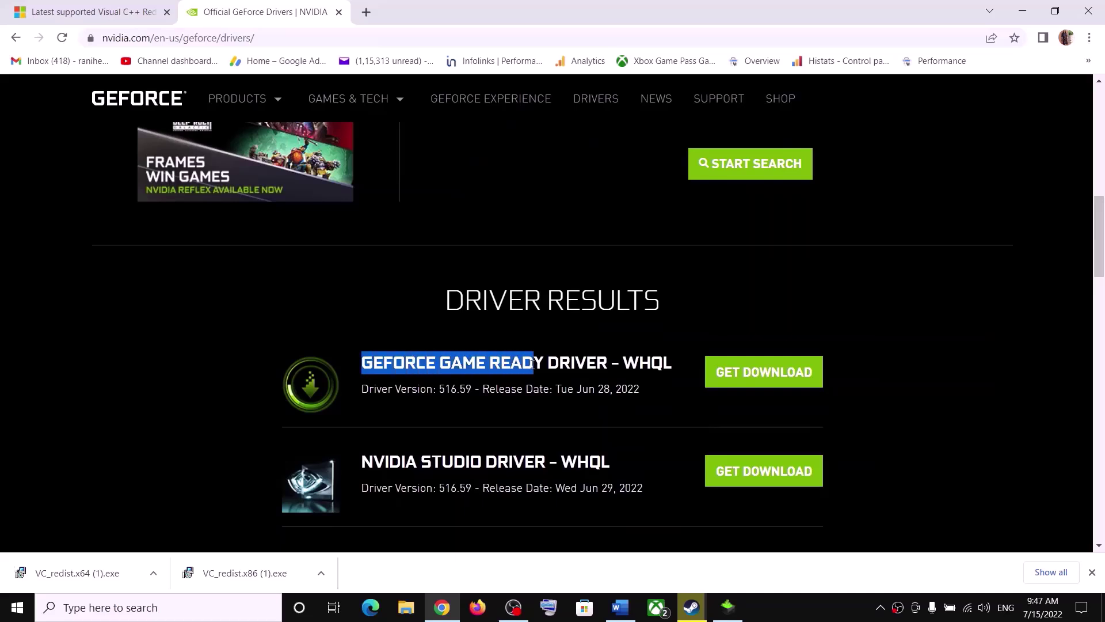
drag(403, 390, 470, 390)
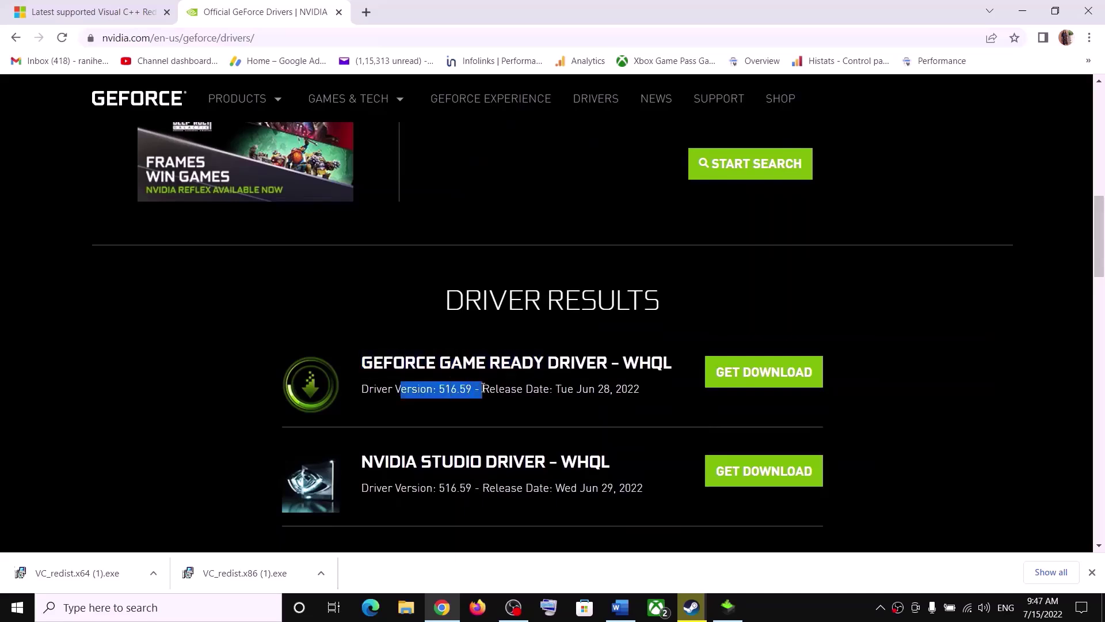
click(776, 373)
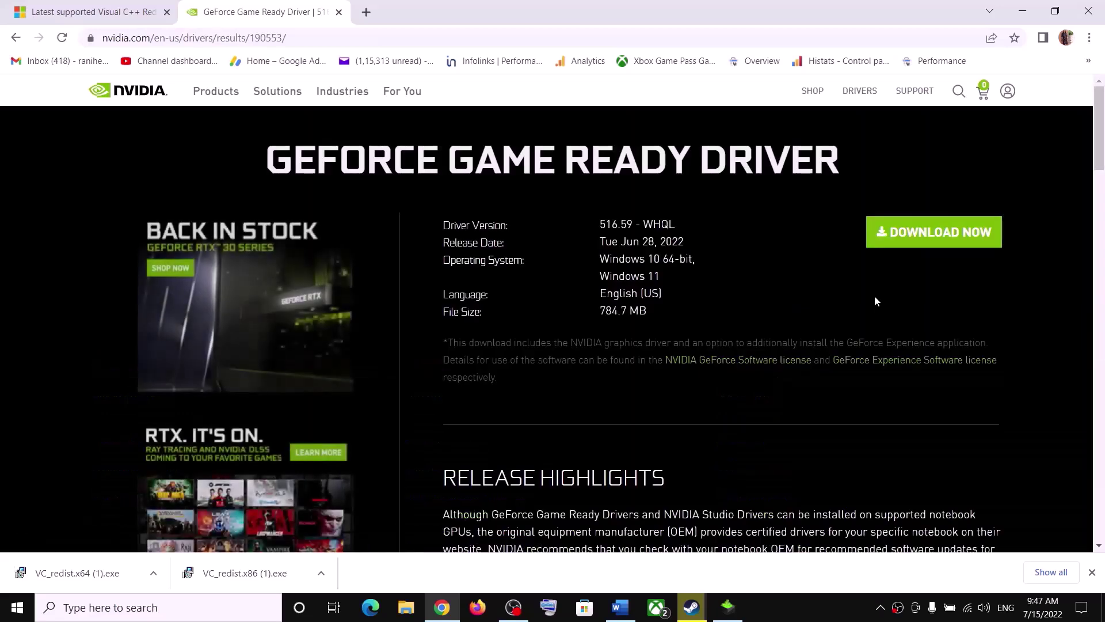
- Download driver 516.59, accept the licence, and start a Custom clean installation
click(925, 236)
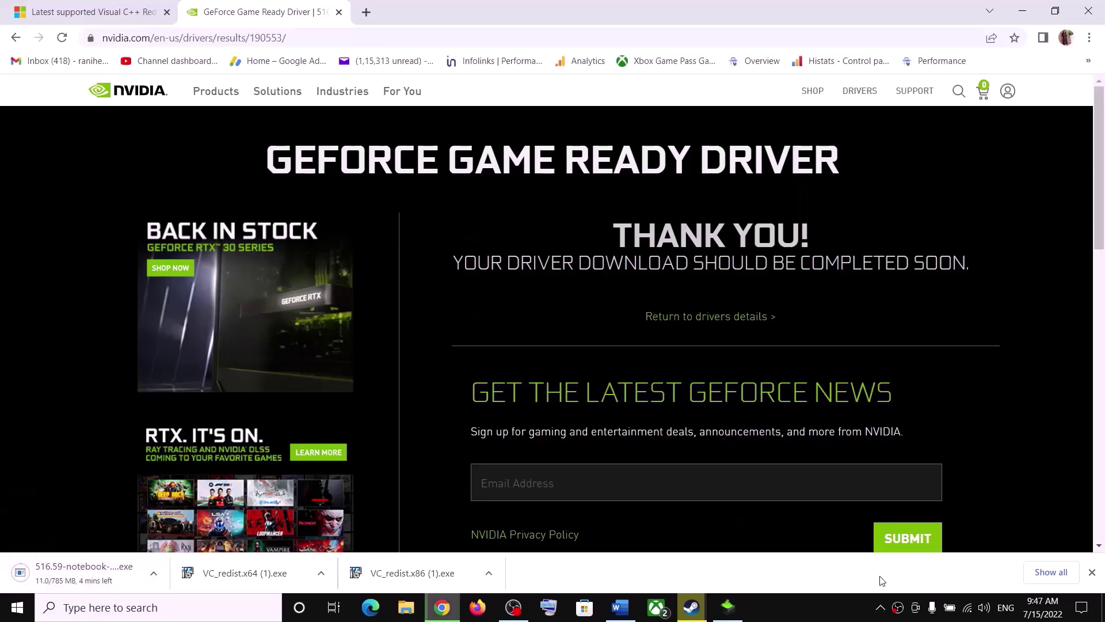
click(727, 606)
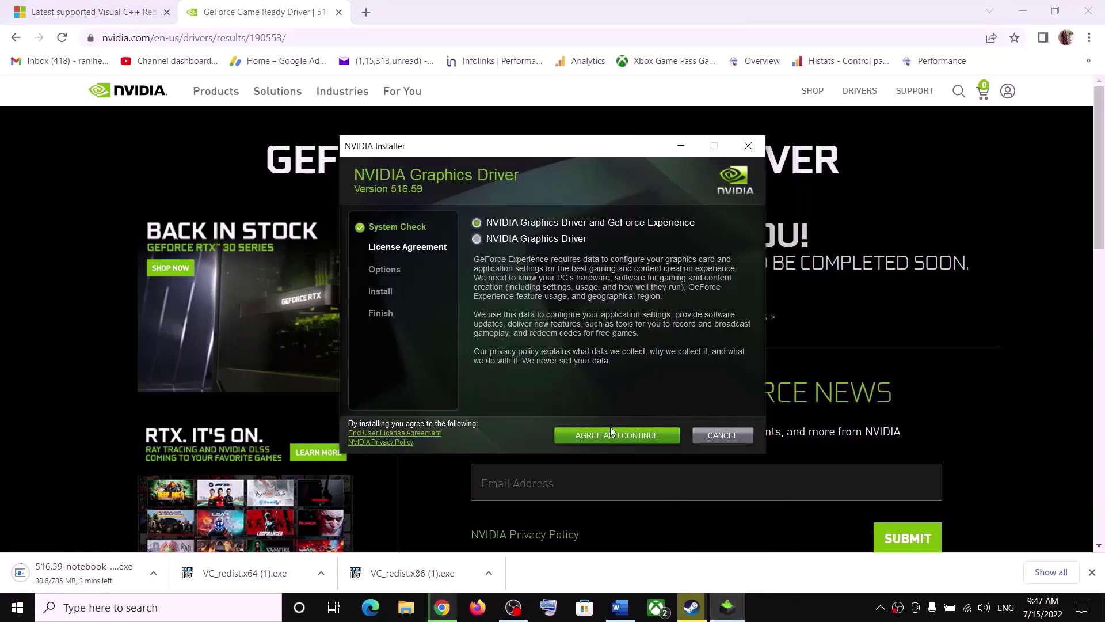
click(585, 437)
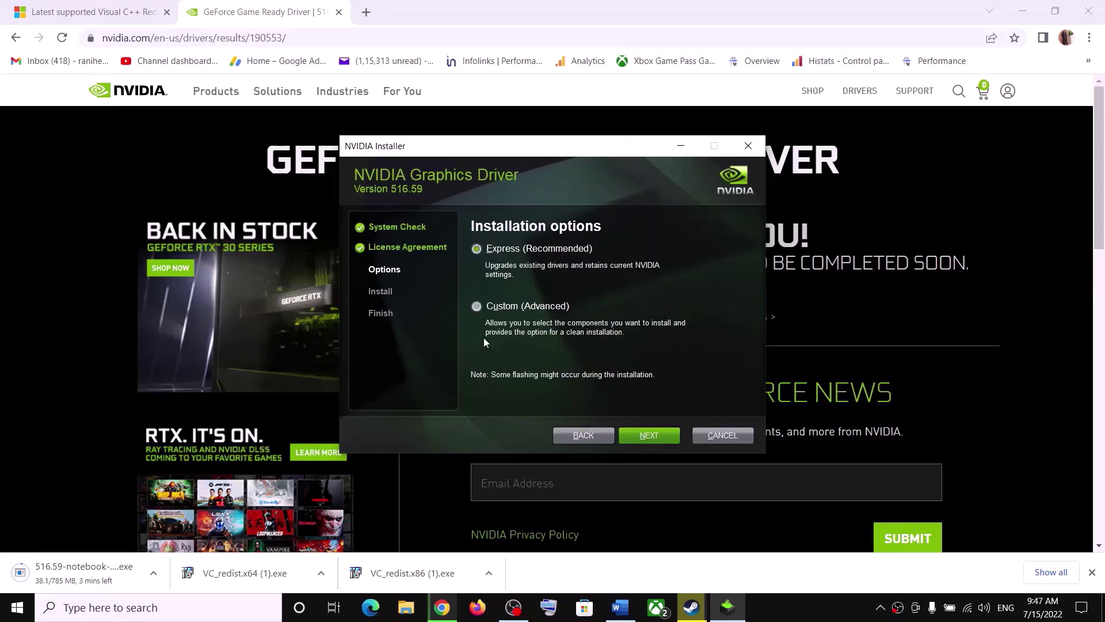
click(479, 307)
click(657, 440)
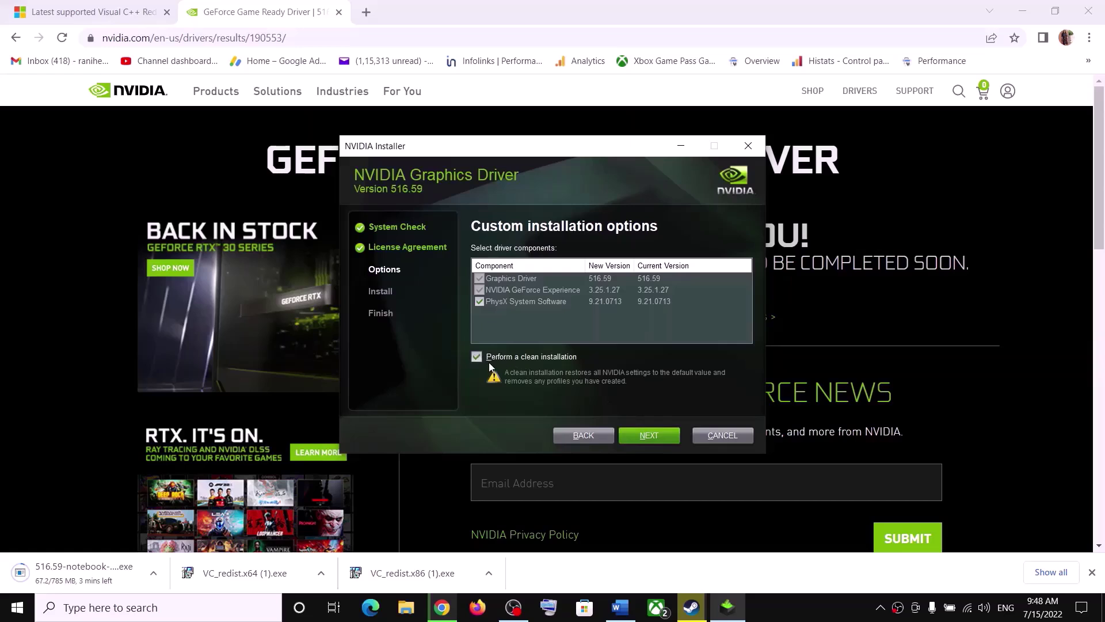
click(659, 438)
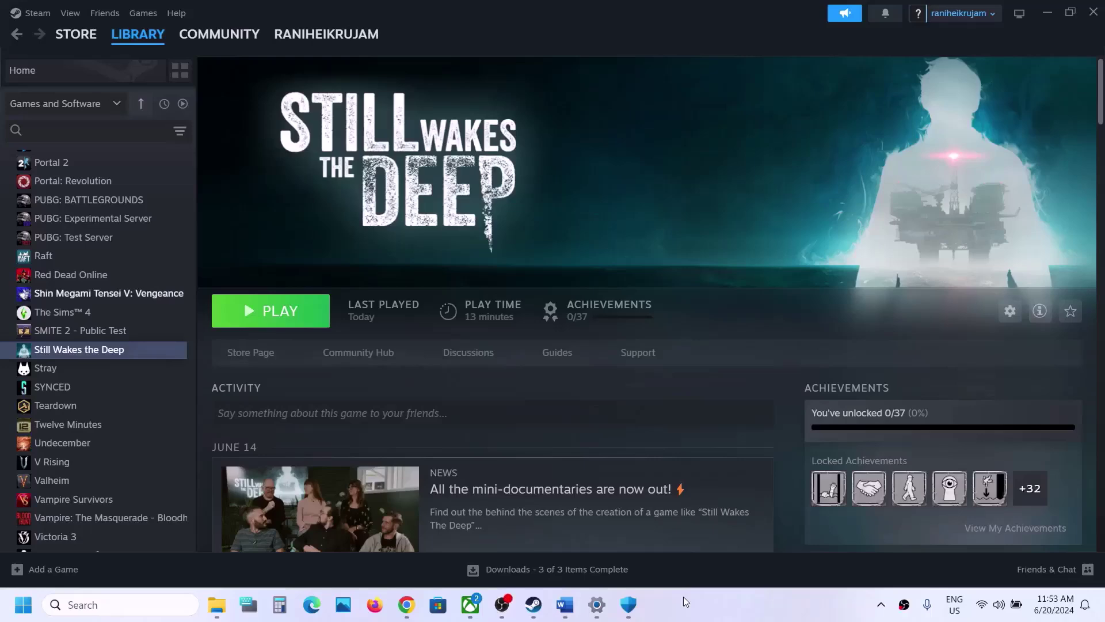
- Scroll the Word notes to Step 9 about graphics settings
click(564, 605)
scroll(452, 358, down, 2)
scroll(452, 358, down, 1)
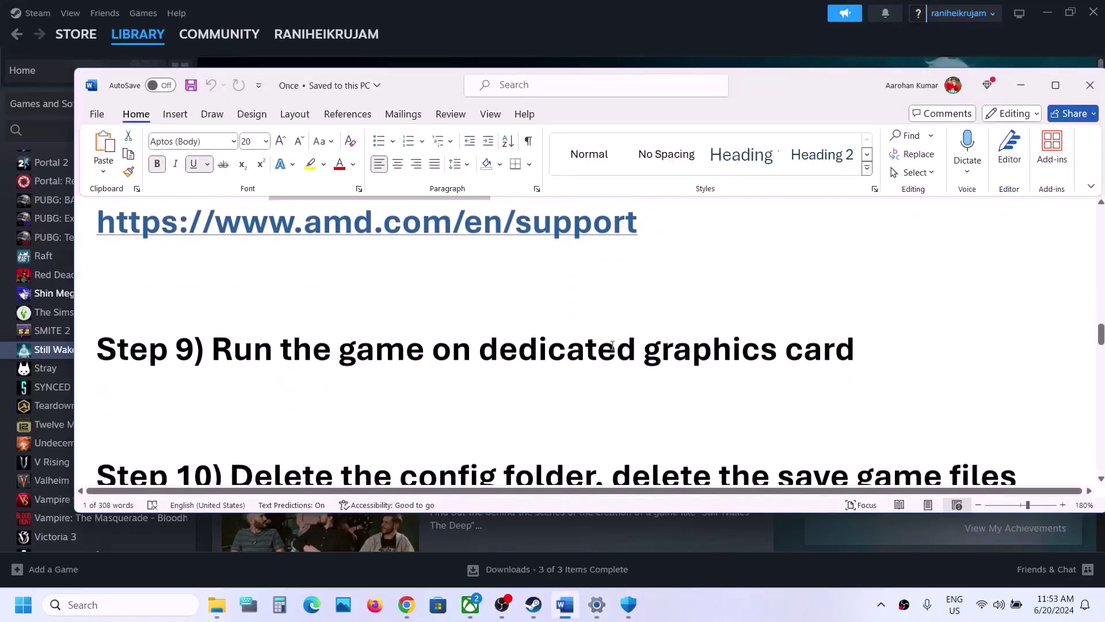
double_click(685, 354)
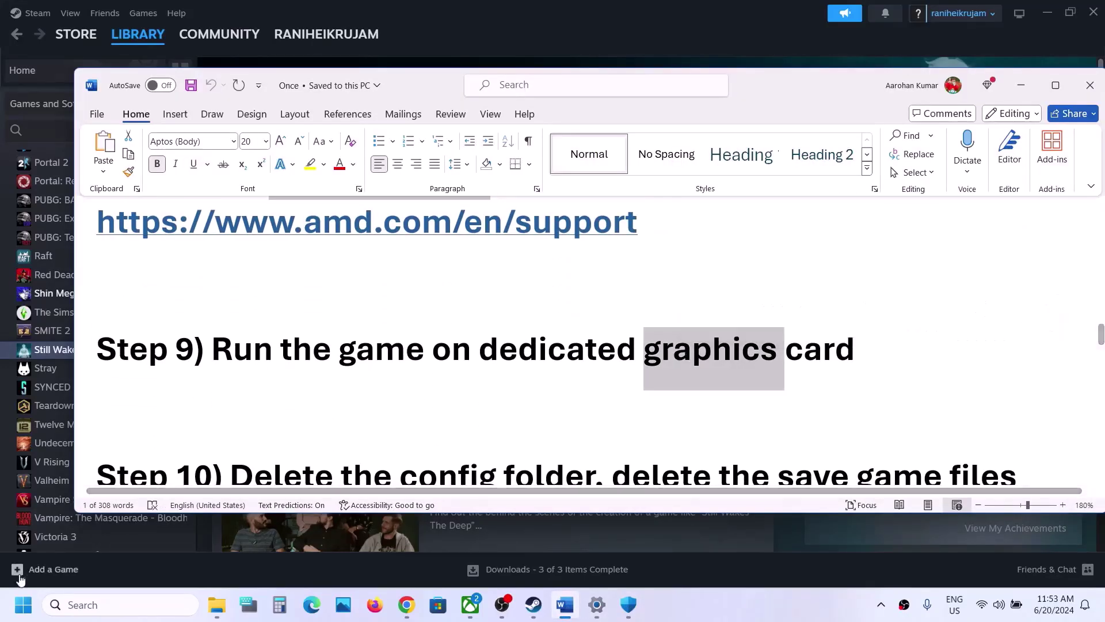
- Search Windows for 'graphics' and open the Graphics settings page
click(17, 608)
text(w.nvidia.com/)
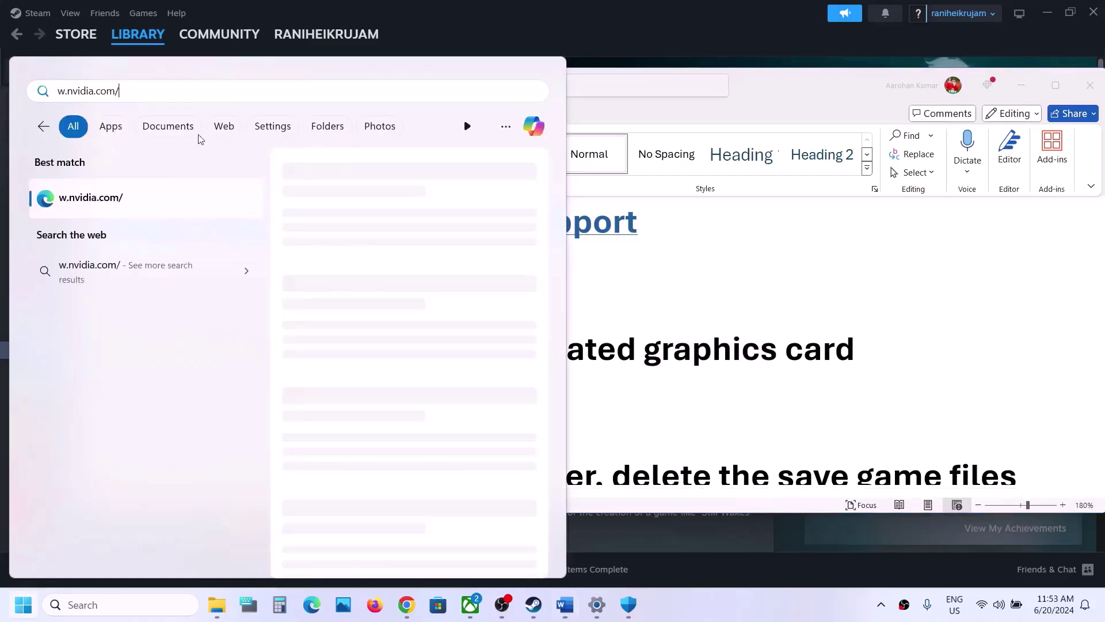
key(ctrl+a)
text(graphics)
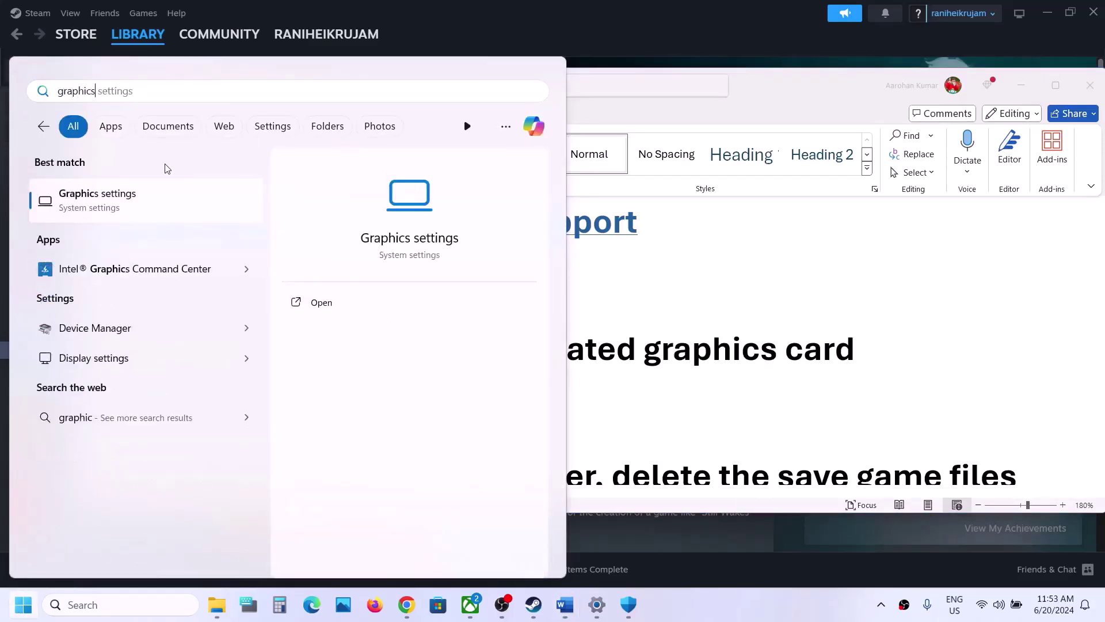
click(120, 196)
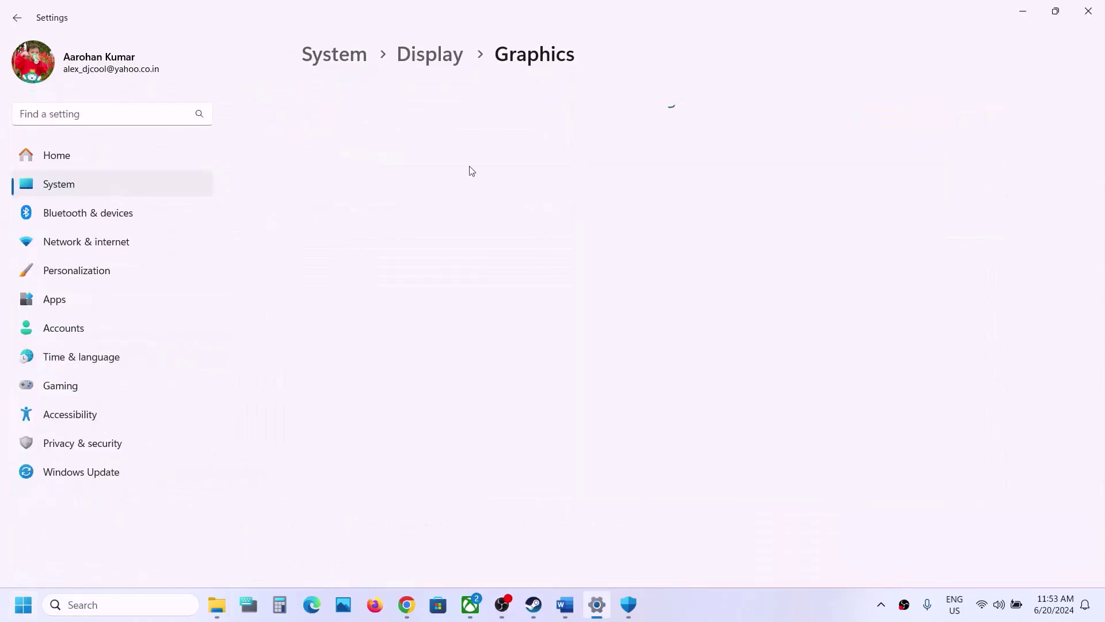
scroll(415, 304, down, 1)
scroll(415, 303, up, 1)
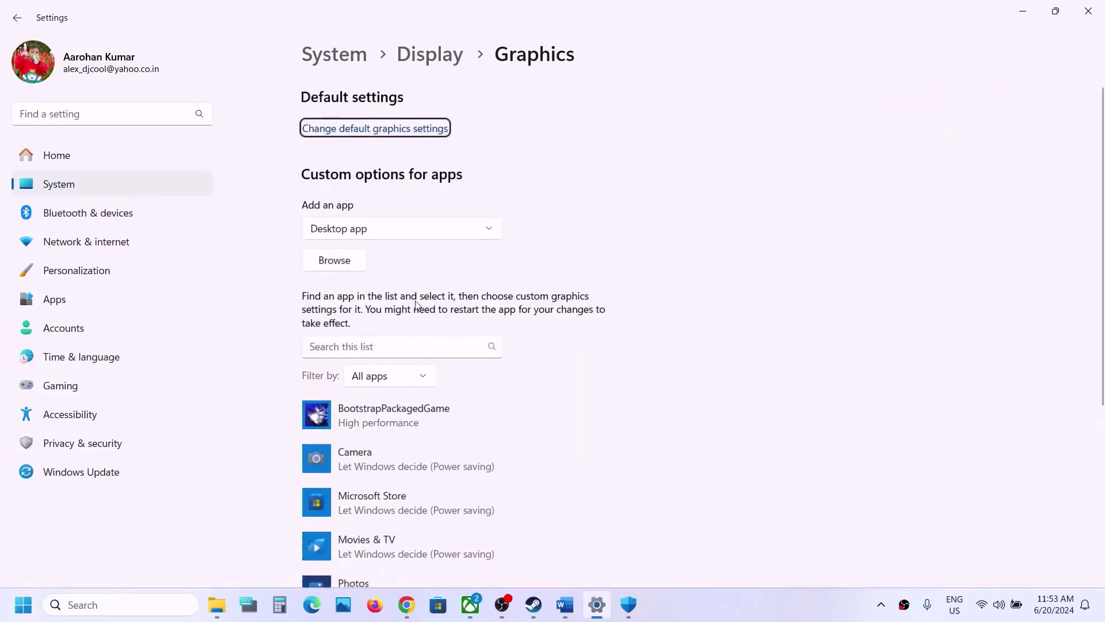
- Add StillWakesTheDeep.exe from steamapps\common\Still Wakes the Deep to the graphics apps and open its options
click(334, 260)
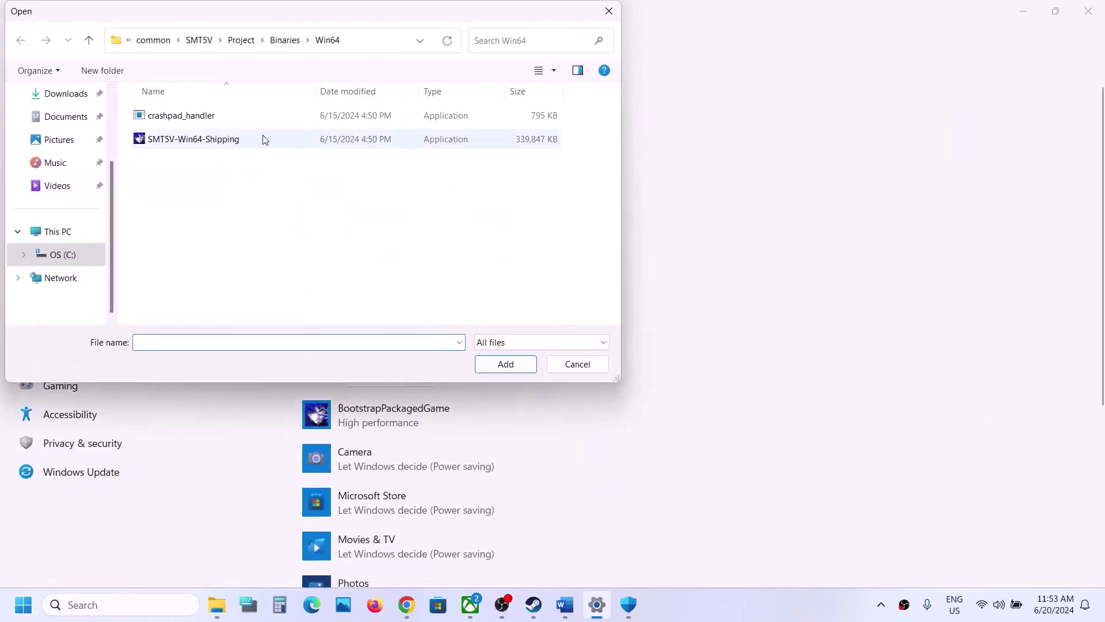
click(150, 42)
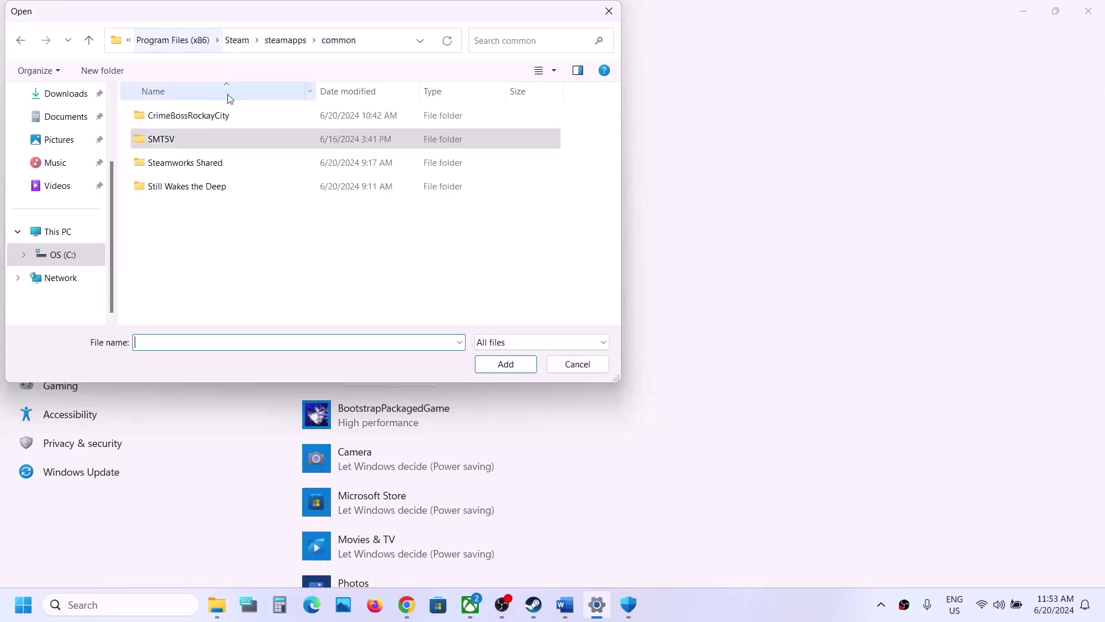
click(171, 191)
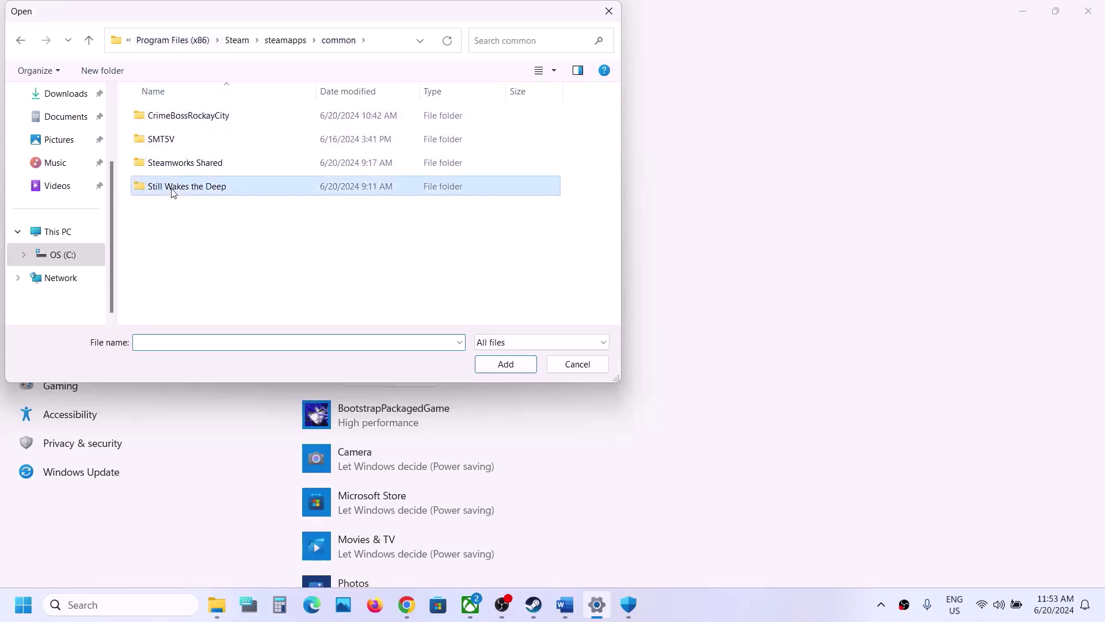
double_click(205, 192)
click(209, 166)
click(514, 368)
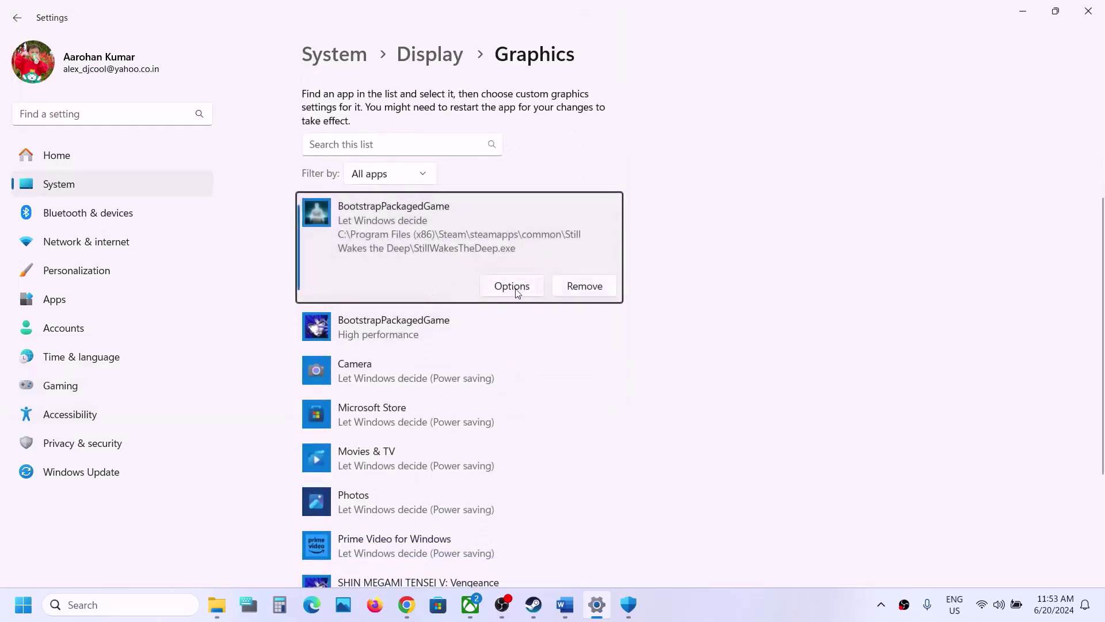
click(516, 288)
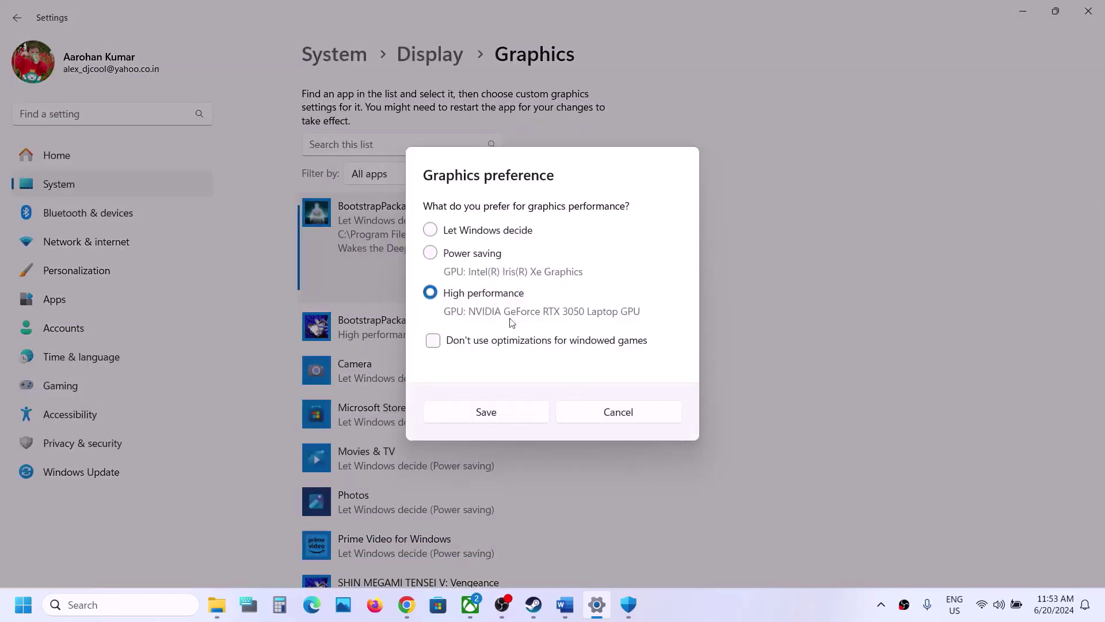
scroll(501, 408, up, 4)
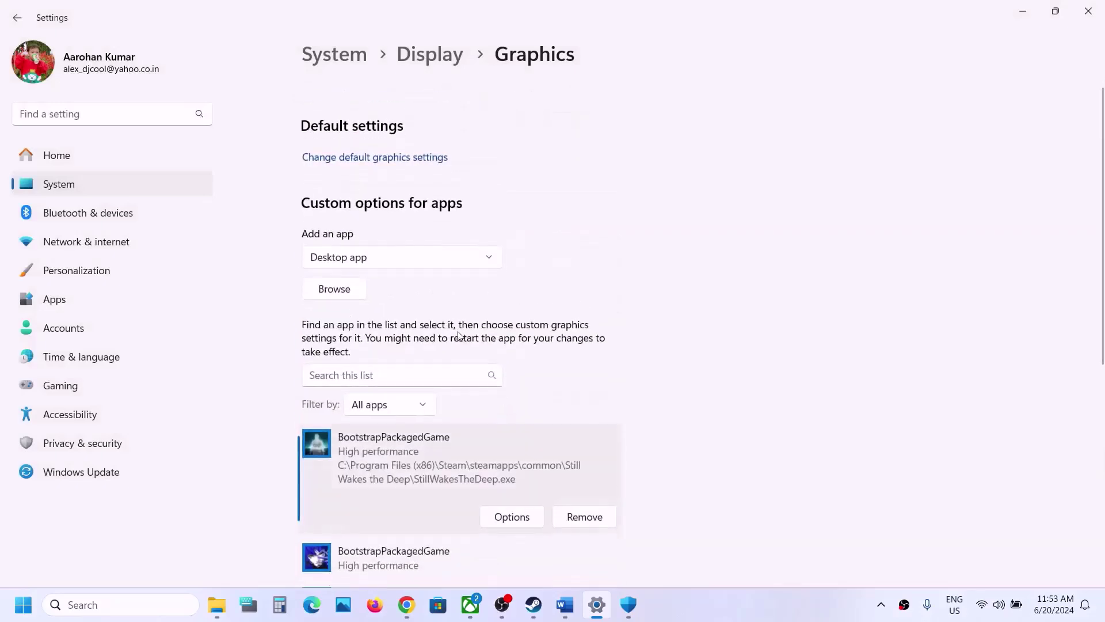
- Add the Habitat\Binaries\Win64 StillWakesTheDeep.exe to the graphics apps list
click(348, 291)
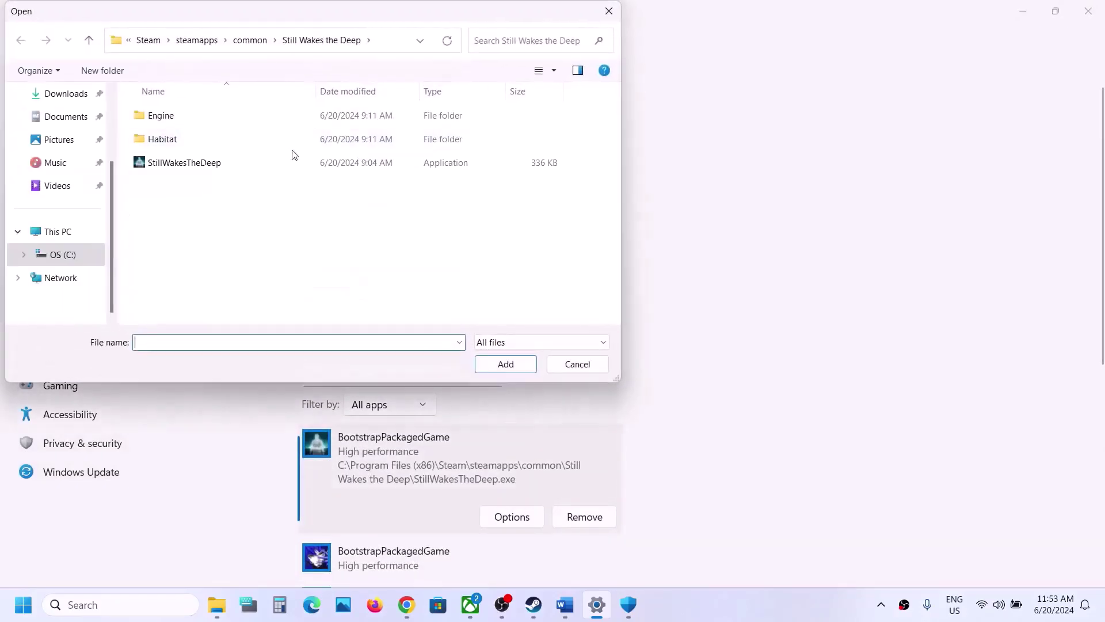
double_click(190, 138)
double_click(172, 115)
double_click(168, 116)
click(219, 141)
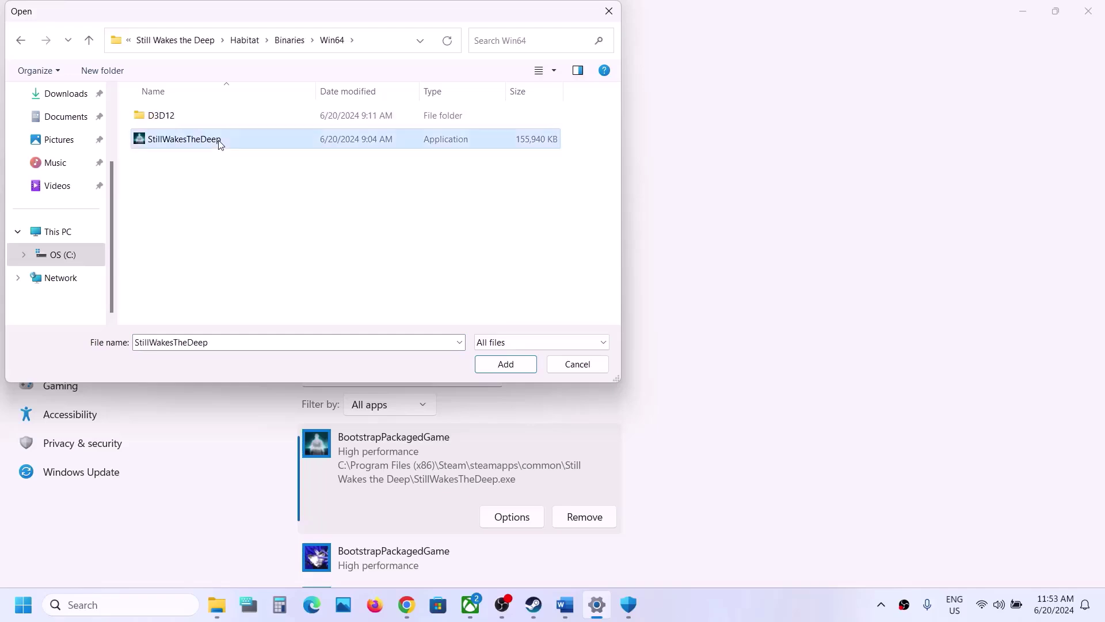
click(507, 363)
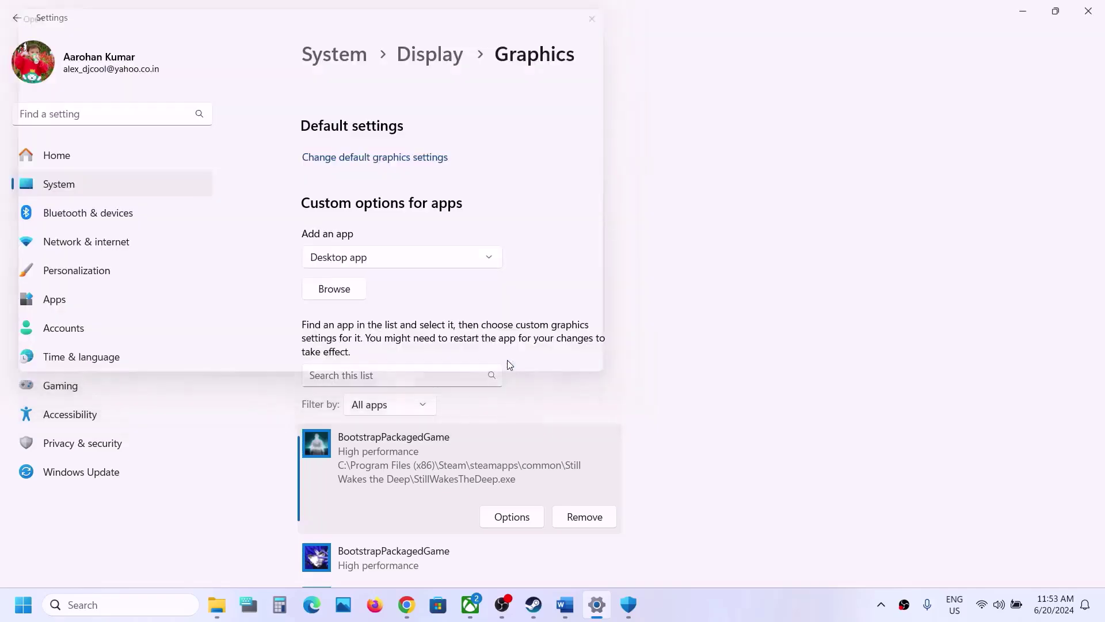
- Set the Win64 executable's graphics preference to High performance and save
click(507, 429)
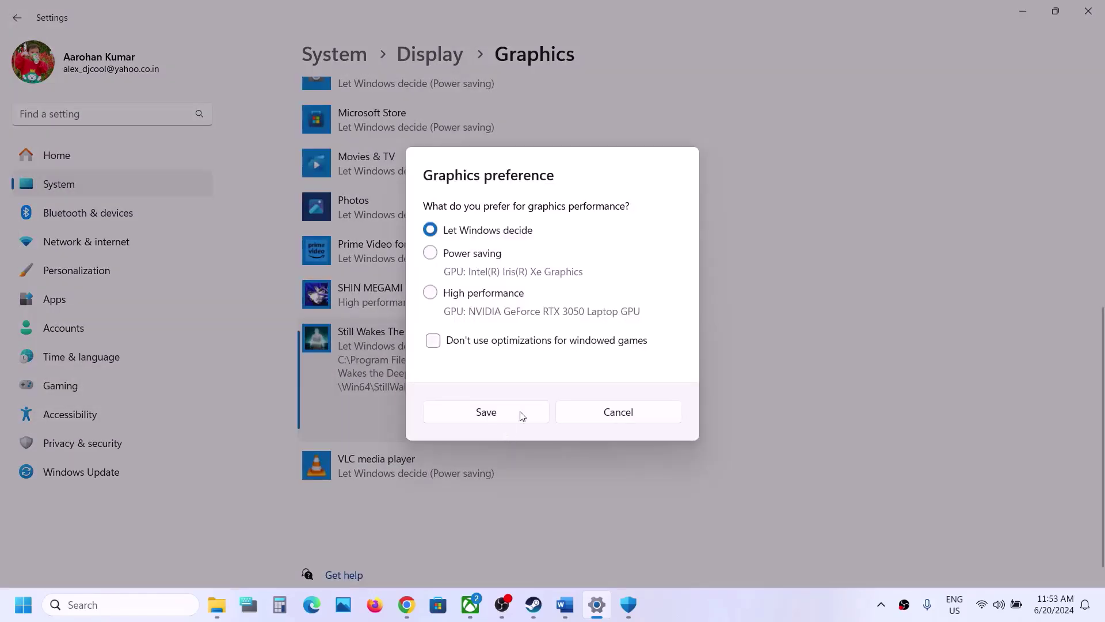
click(478, 299)
click(516, 416)
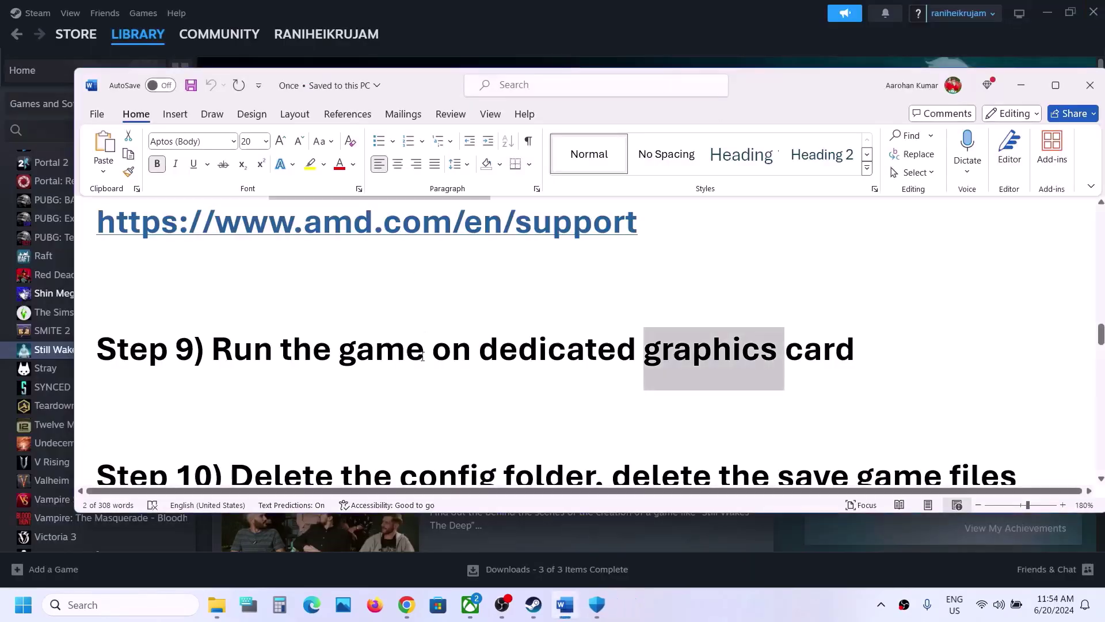
- Highlight the 'Delete the config folder' note, then browse C:\Users to the user's profile folder
scroll(423, 357, down, 2)
drag(236, 352, 593, 358)
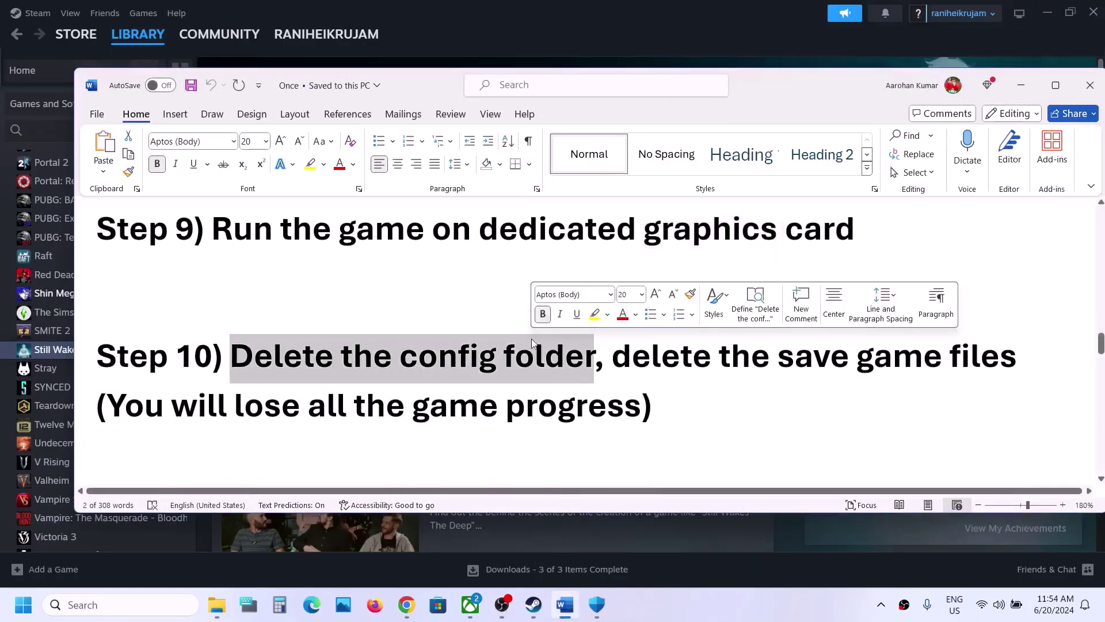
click(225, 606)
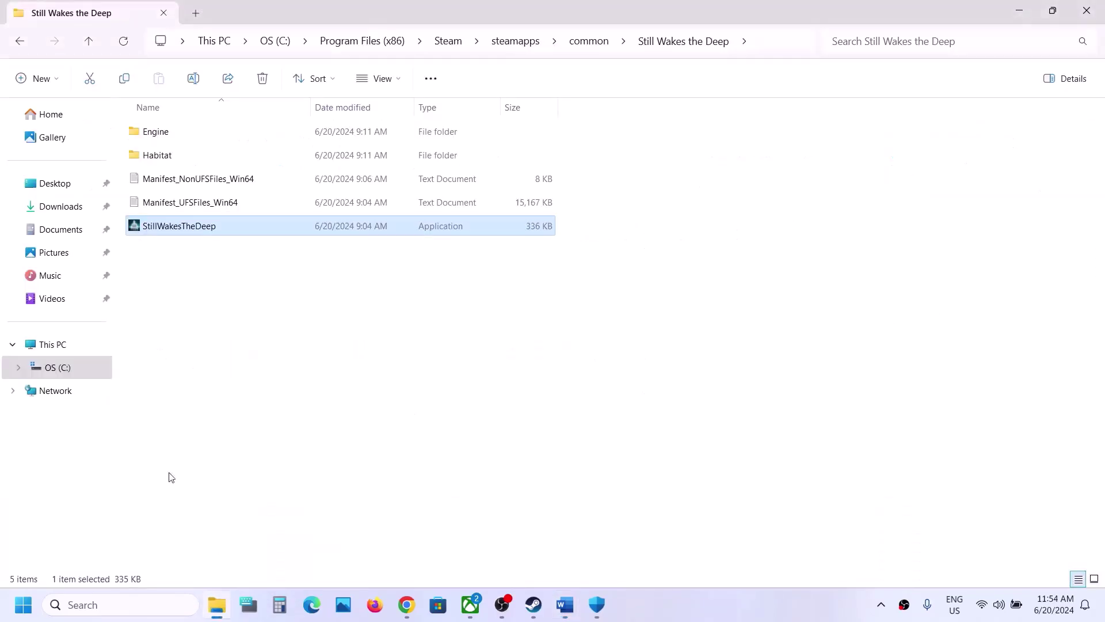
click(48, 370)
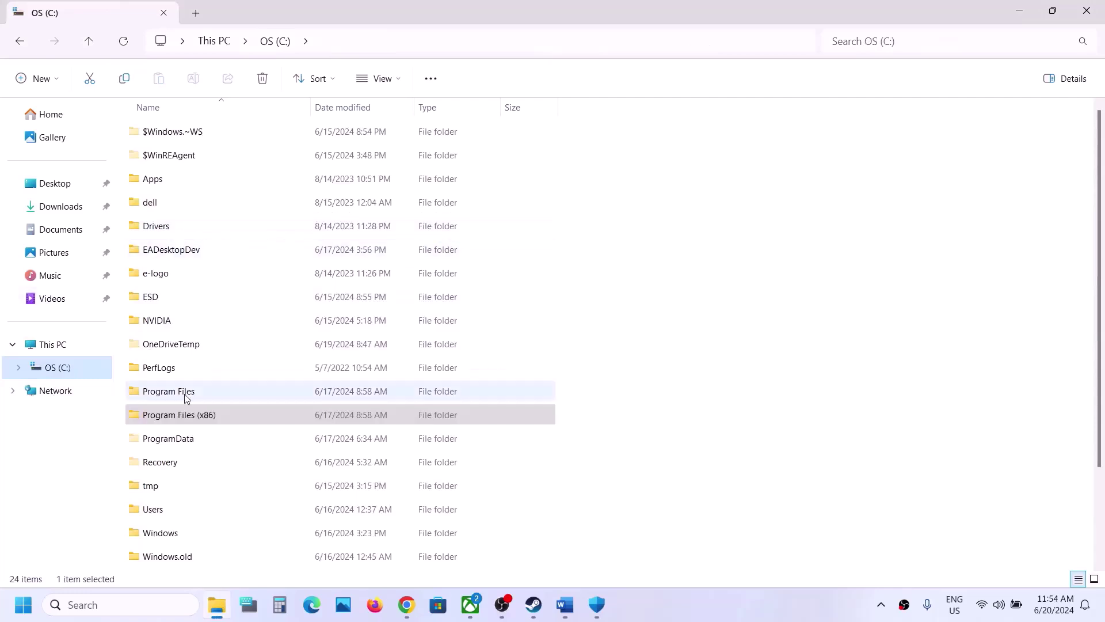
scroll(180, 400, down, 2)
double_click(153, 423)
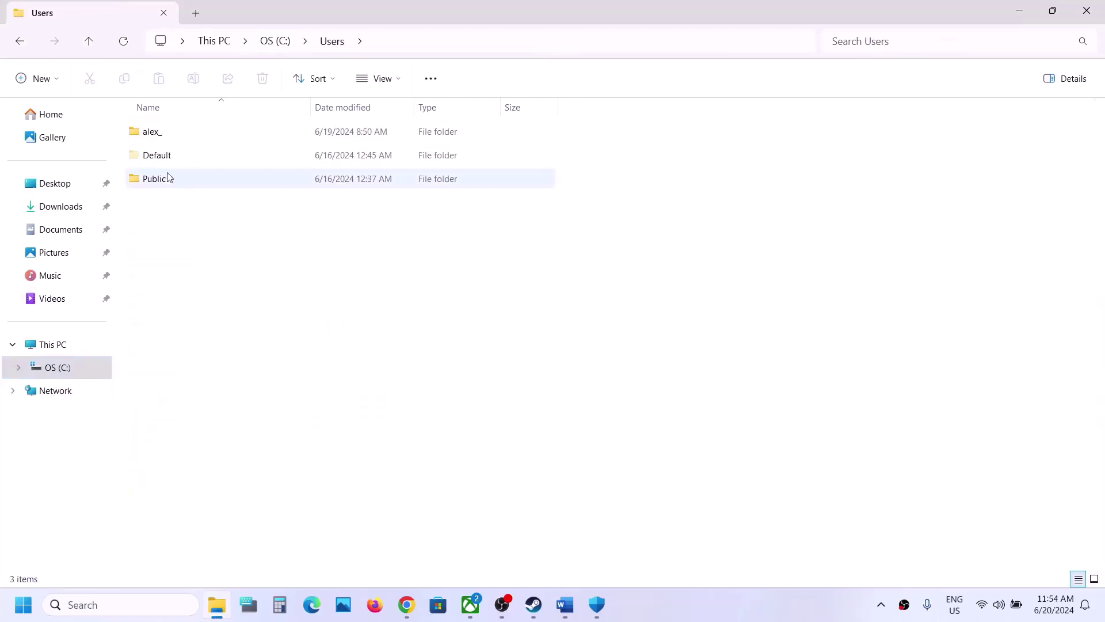
double_click(153, 137)
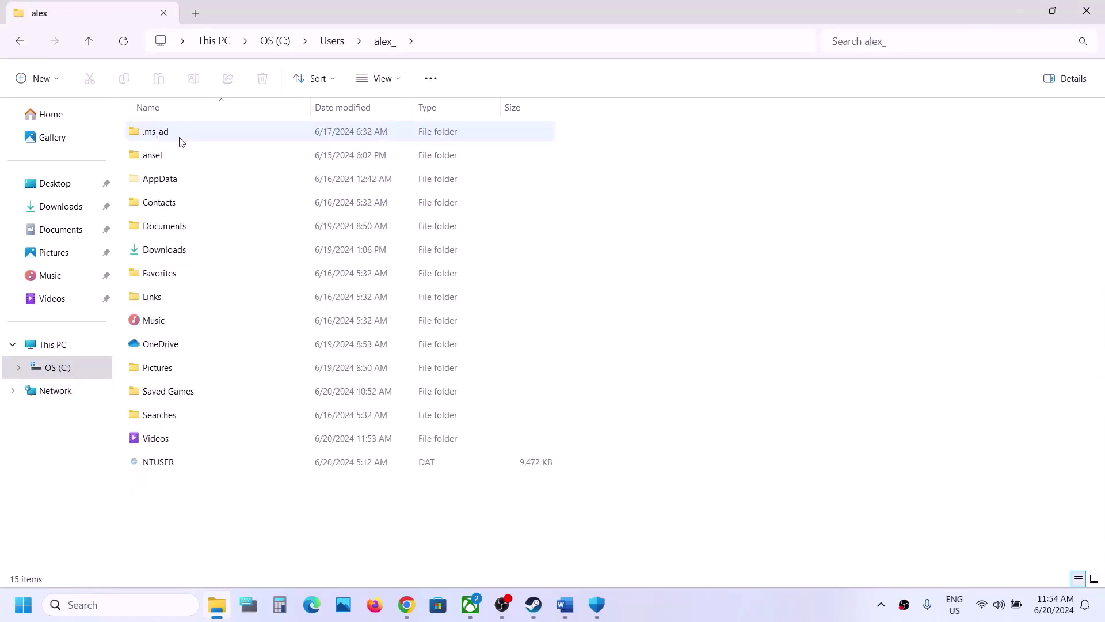
click(194, 178)
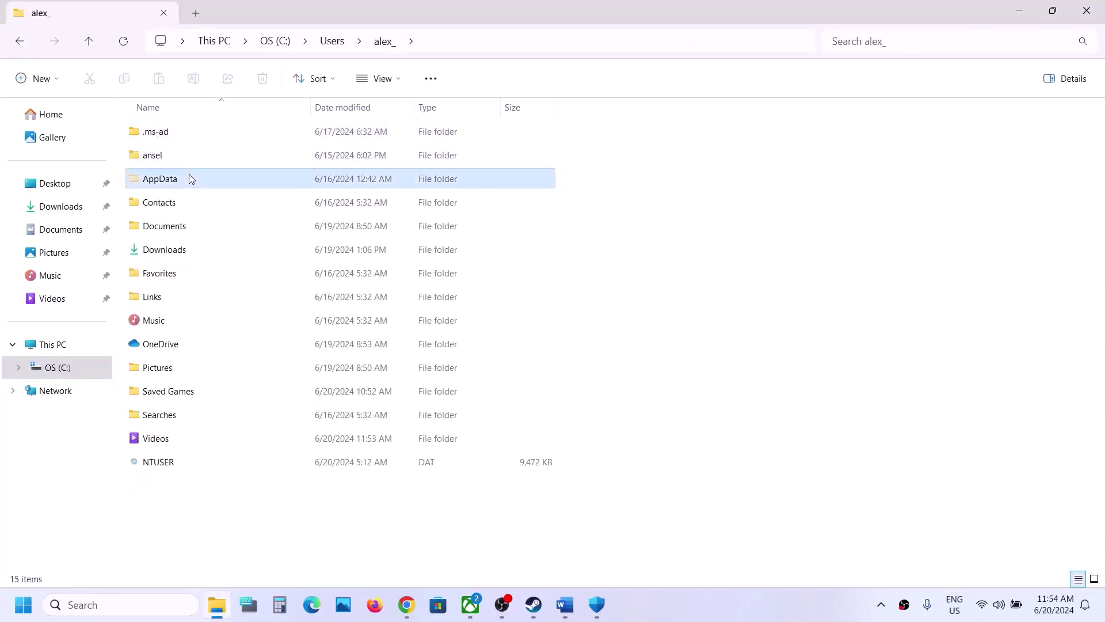
- Confirm hidden items are shown and open the AppData folder
click(400, 84)
mouse_move(375, 347)
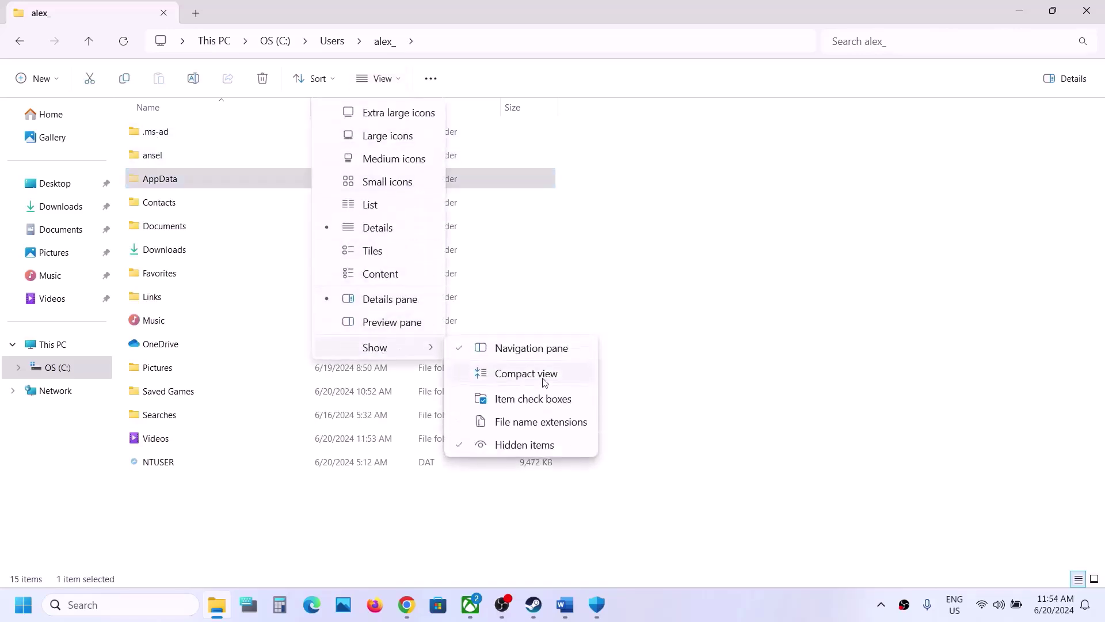
click(217, 177)
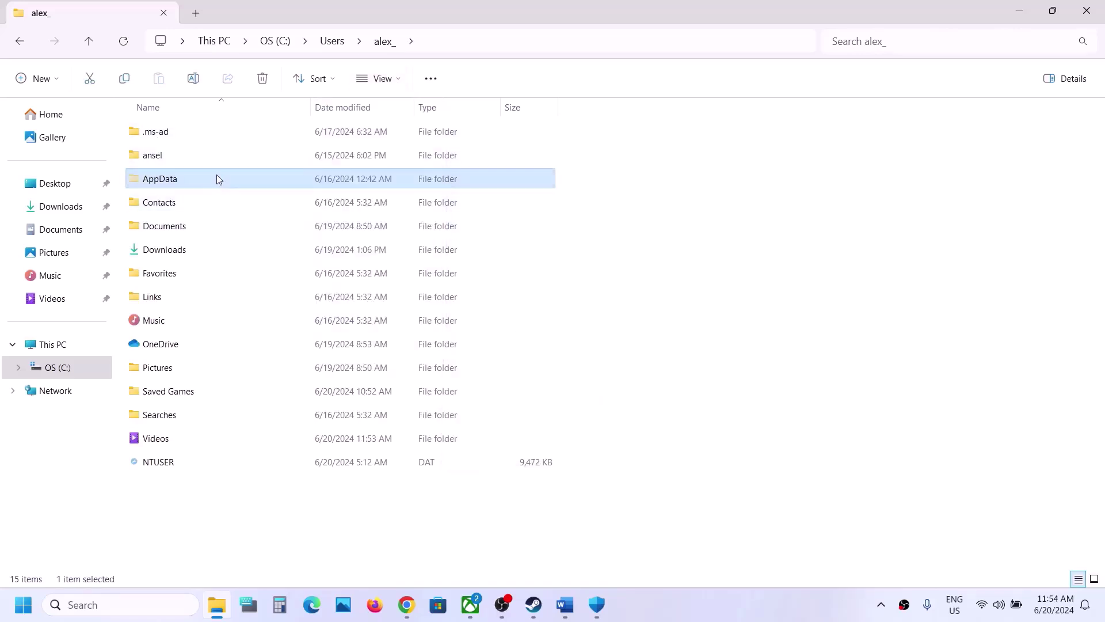
double_click(217, 177)
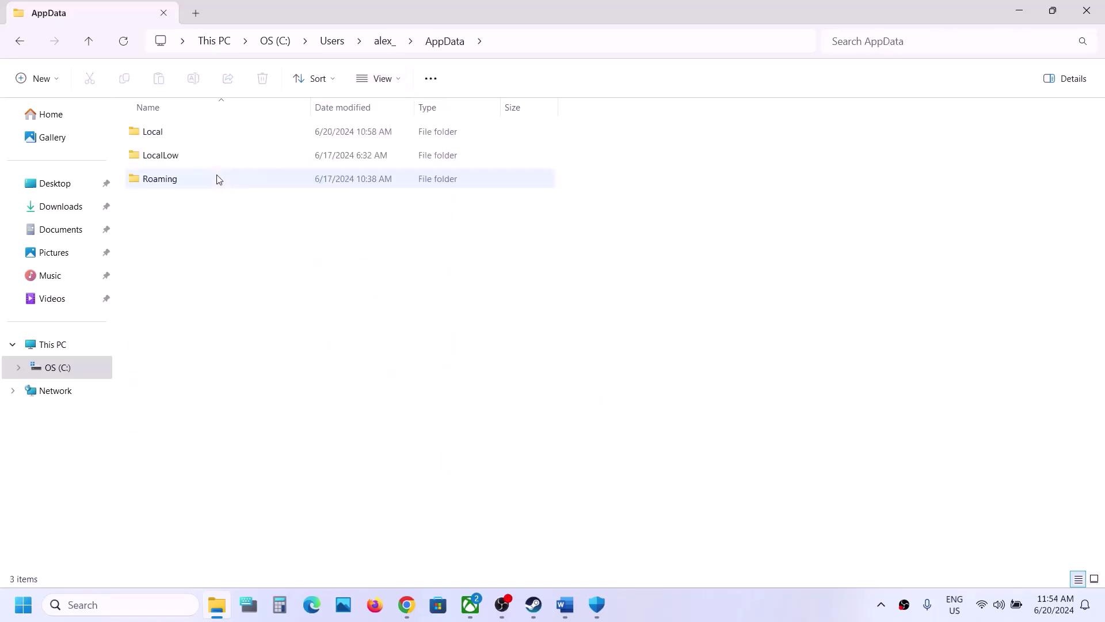
- Drill into Local\Habitat\Saved\Config and its Windows configuration folder
double_click(179, 131)
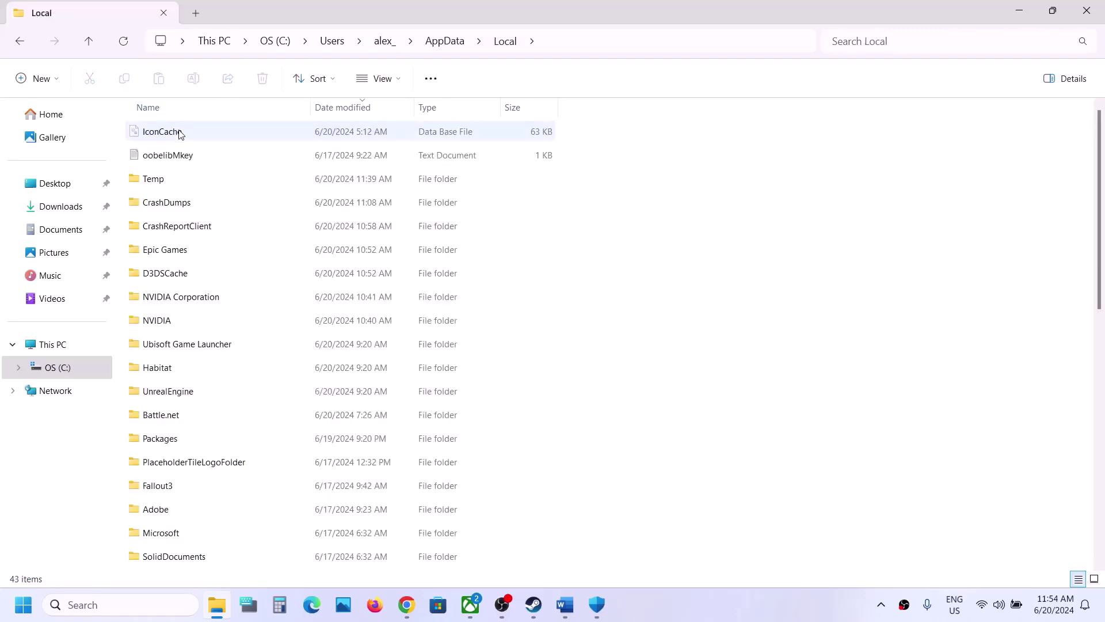
double_click(166, 375)
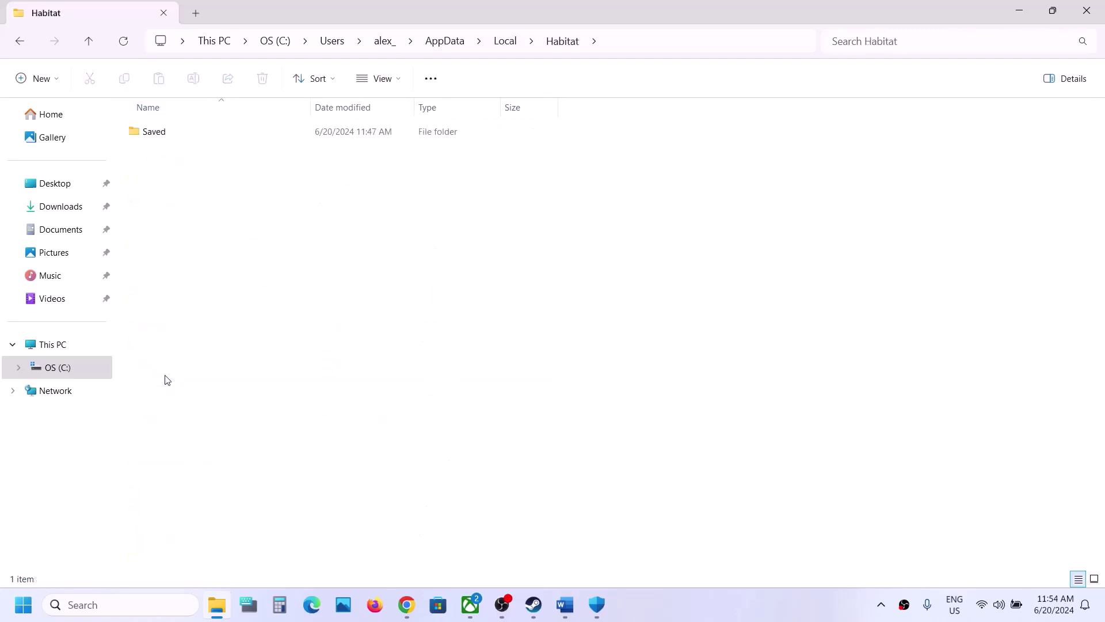
double_click(164, 132)
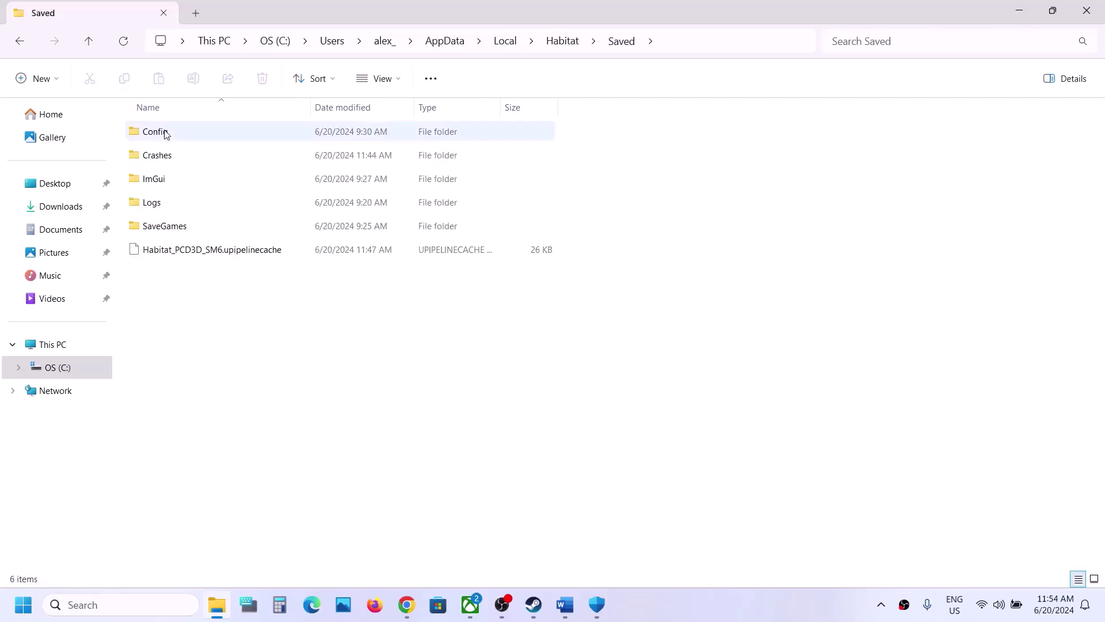
click(198, 140)
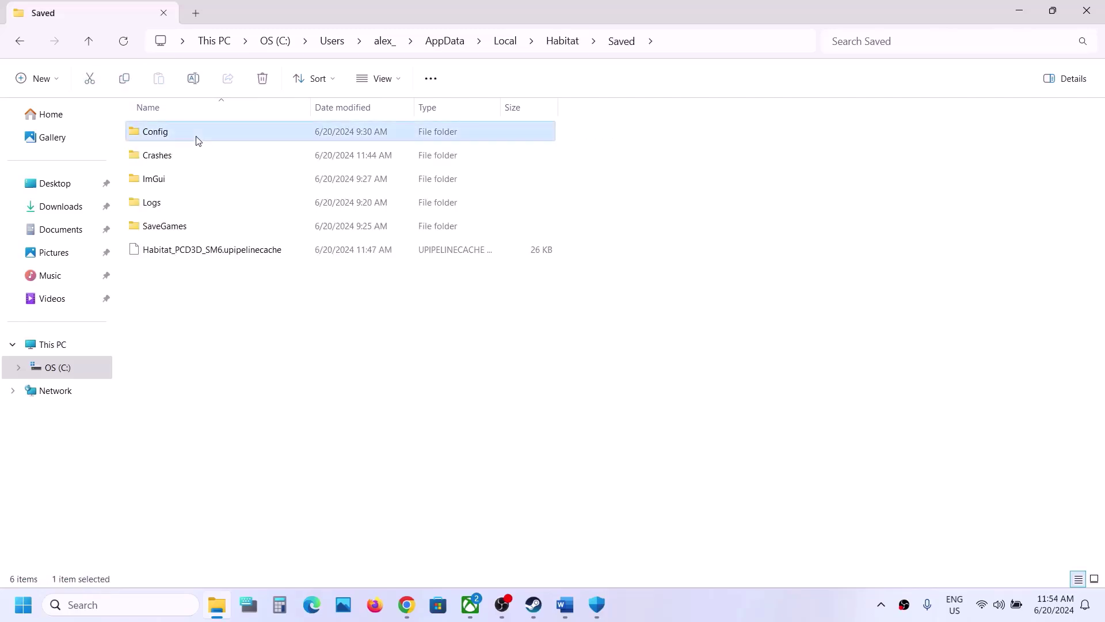
double_click(198, 140)
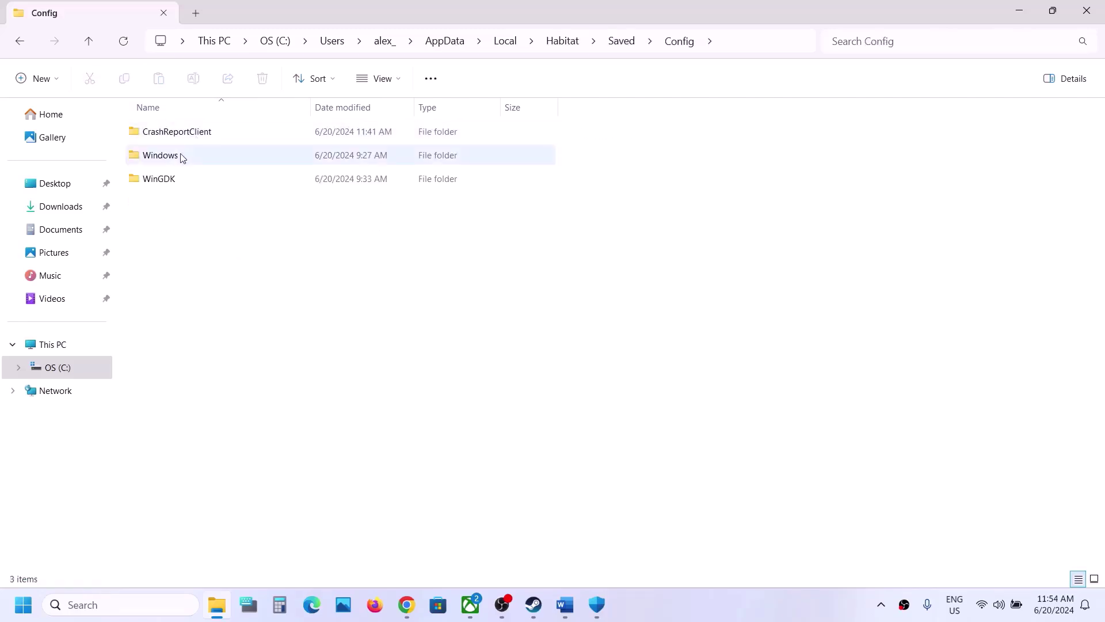
double_click(180, 156)
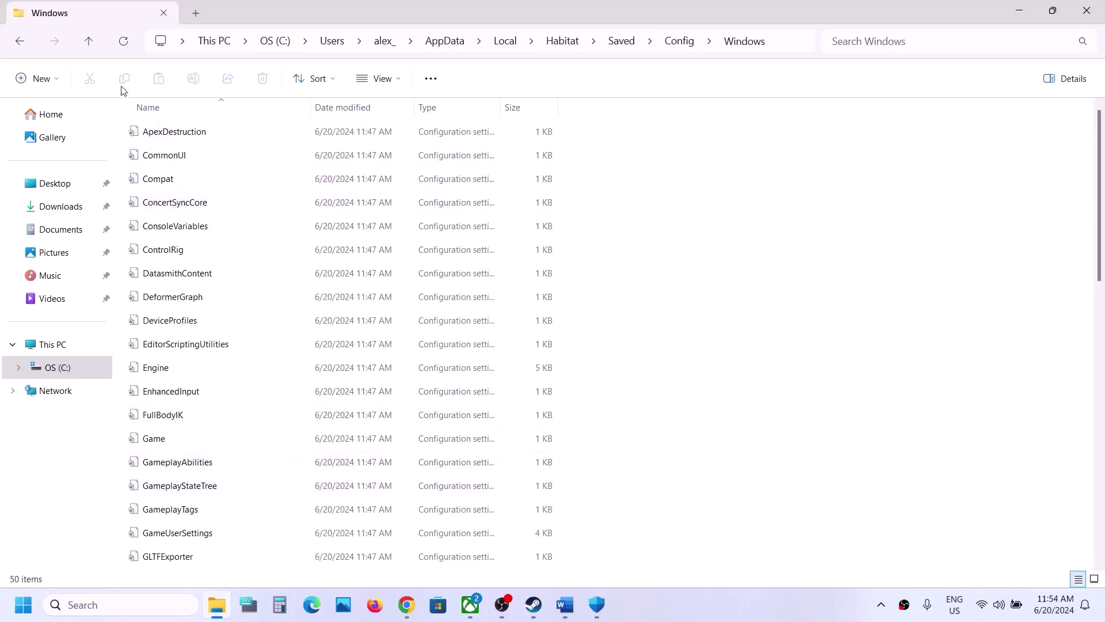
- Go back up to Saved and select the Config folder, dismissing its actions without deleting
click(90, 43)
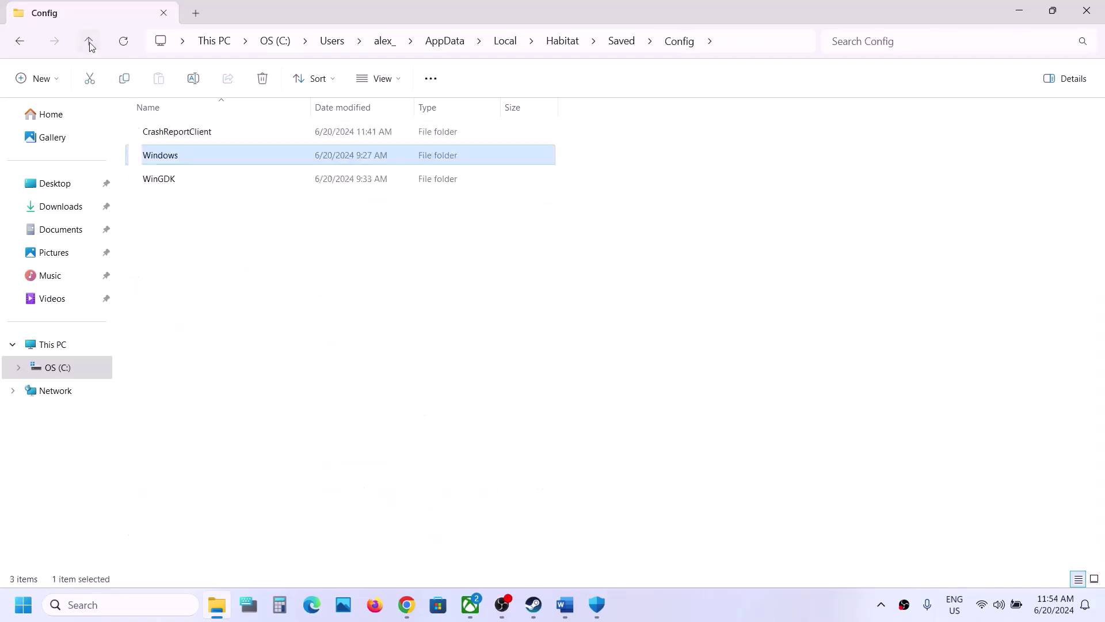
click(89, 43)
double_click(166, 134)
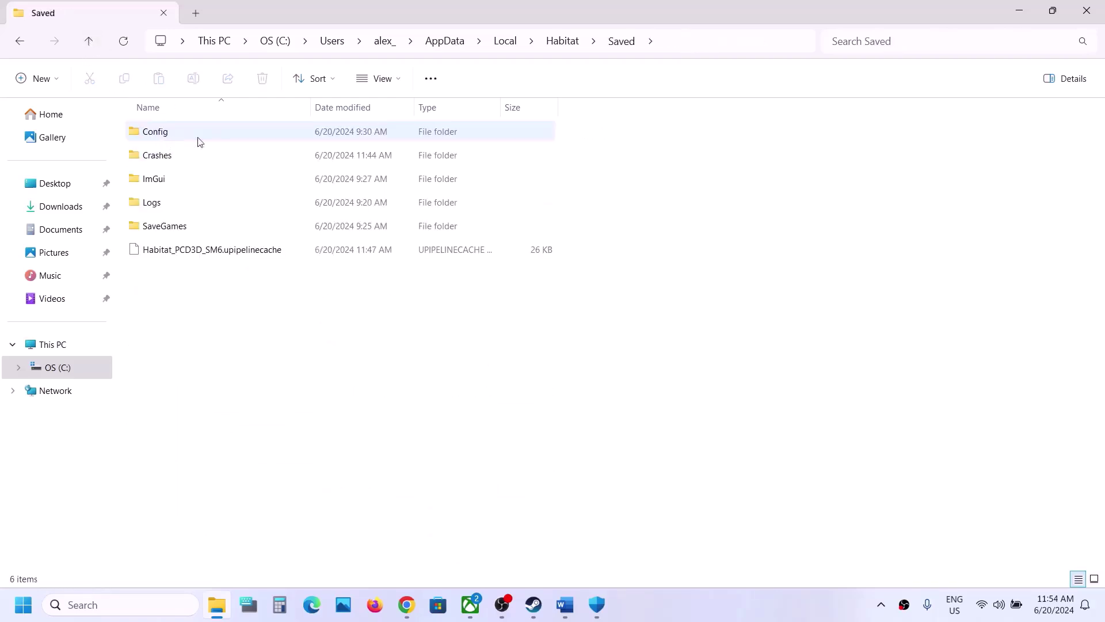
click(190, 138)
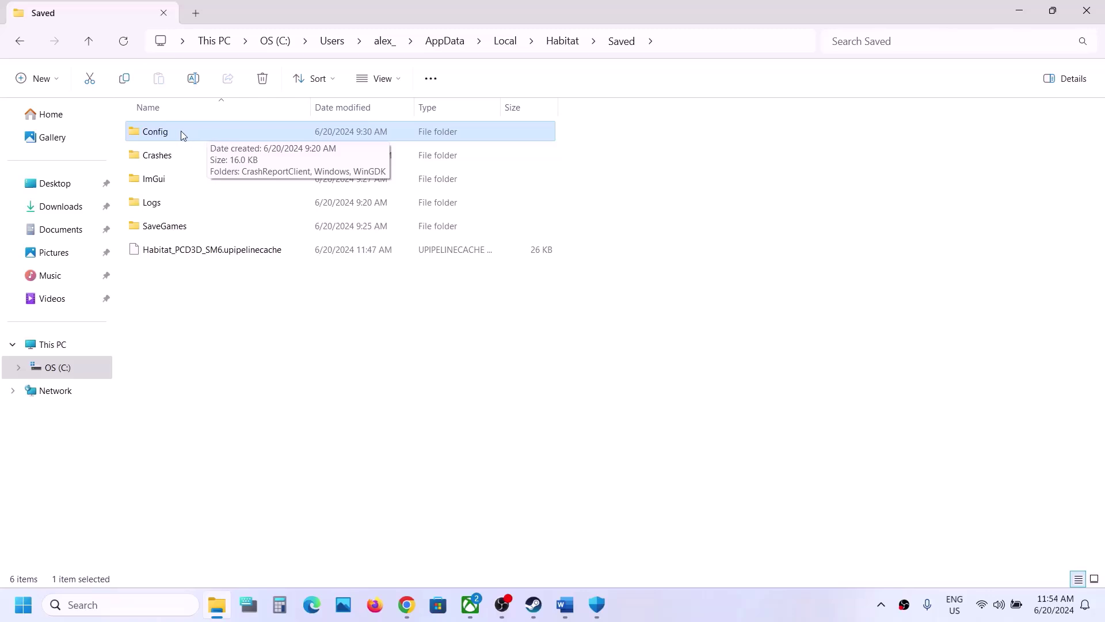
right_click(181, 130)
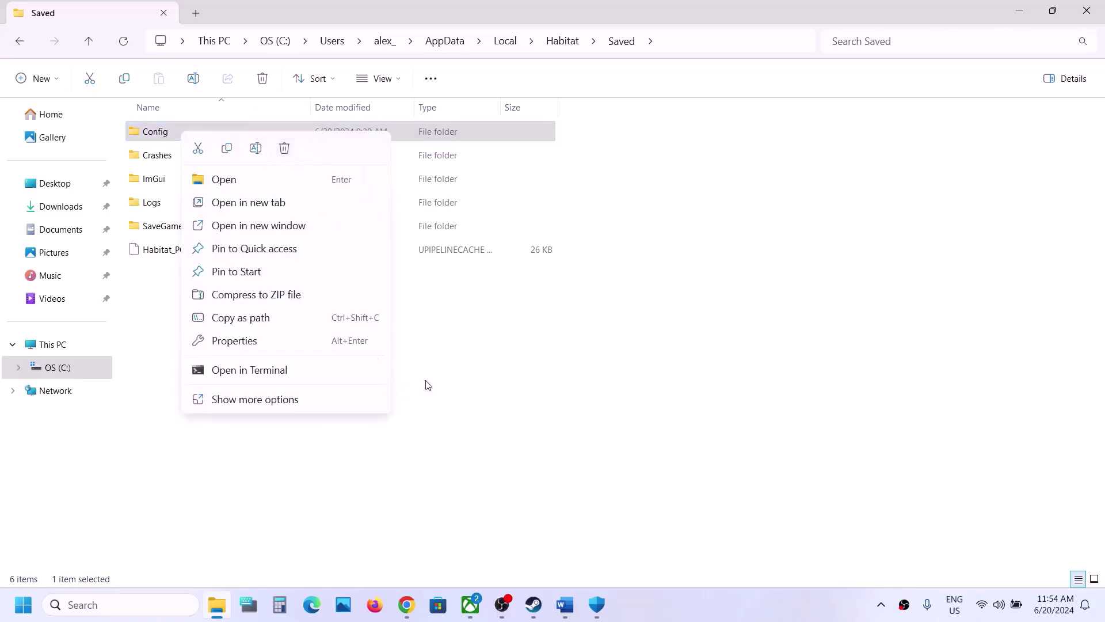
click(486, 375)
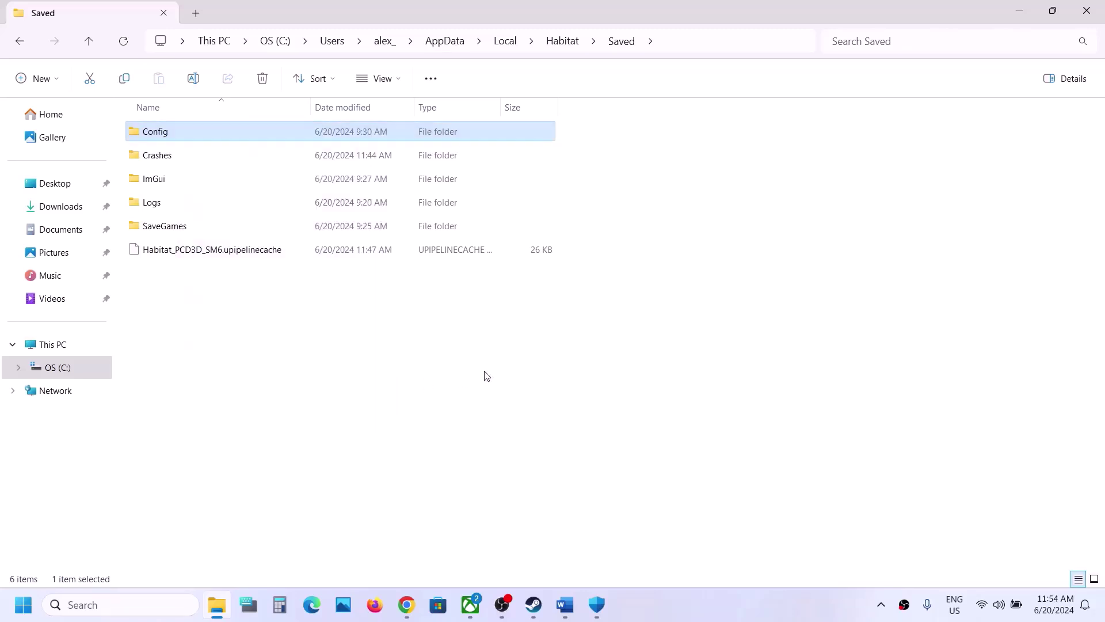
click(534, 604)
click(567, 605)
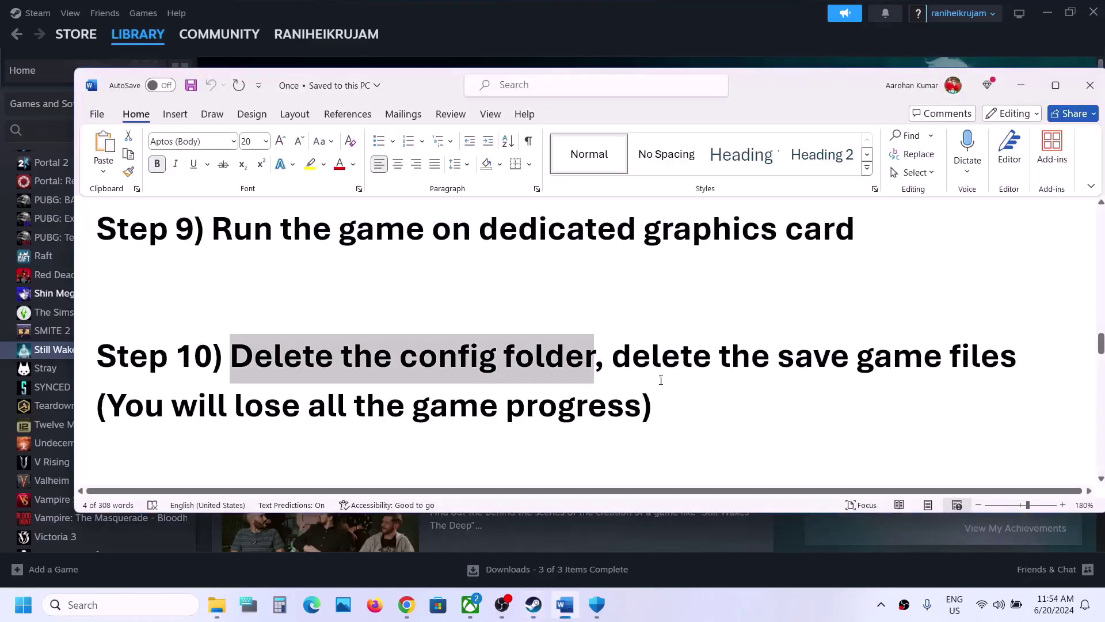
drag(614, 355, 957, 337)
click(814, 339)
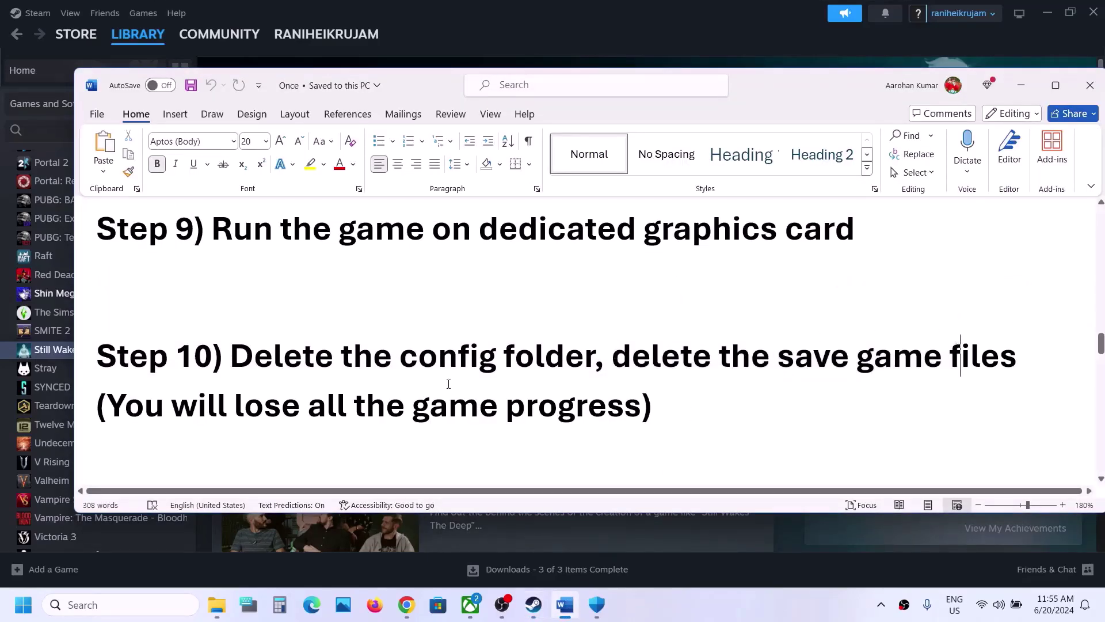
drag(207, 413, 616, 410)
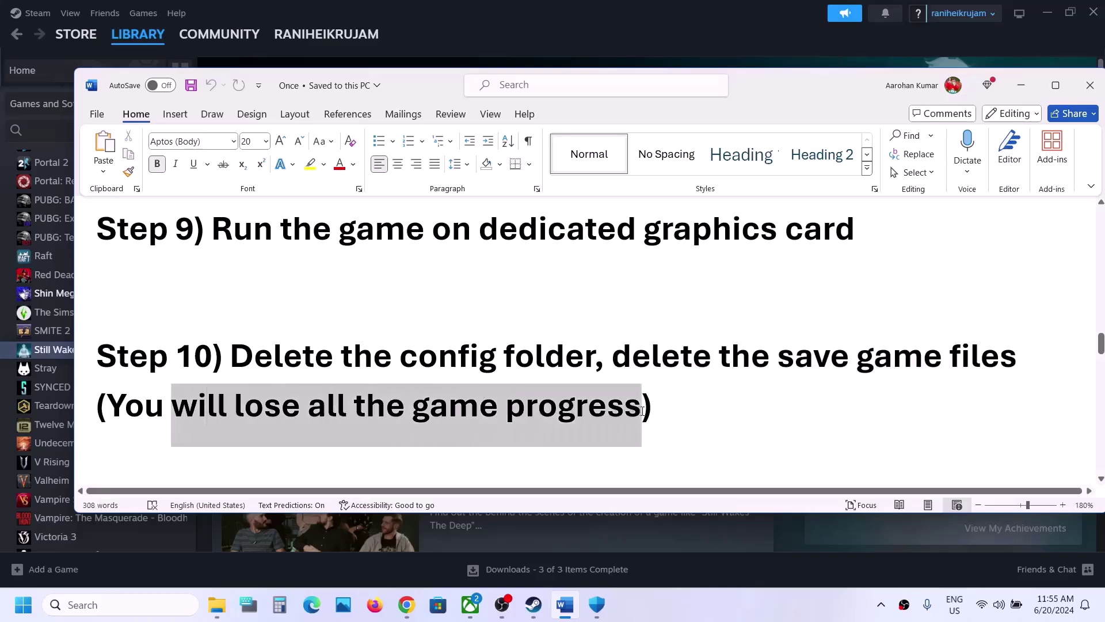
click(645, 406)
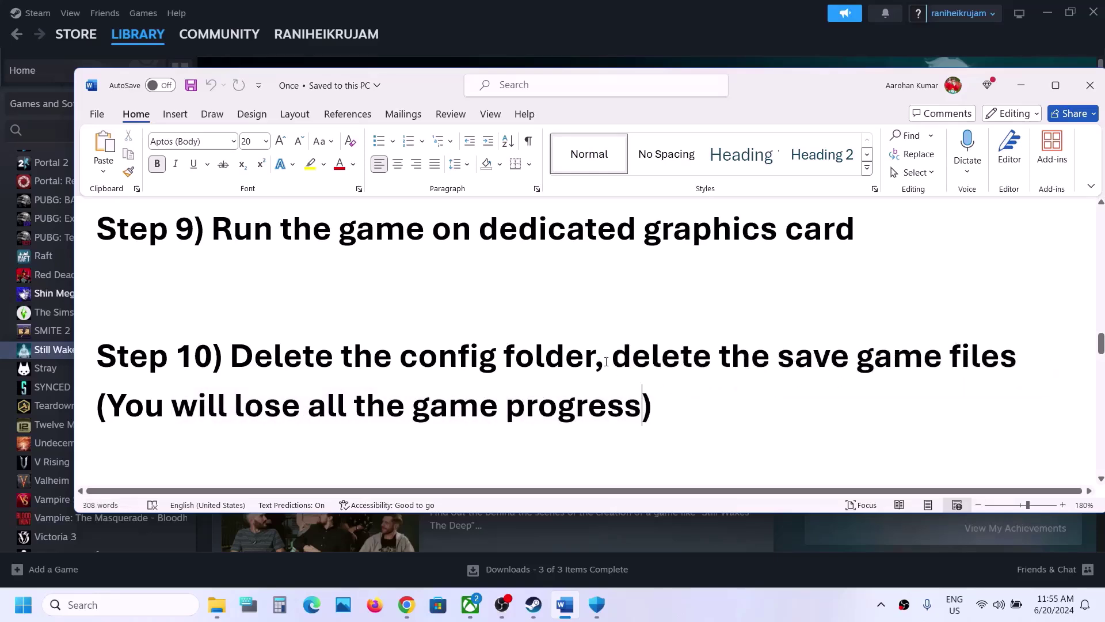
drag(606, 361, 740, 395)
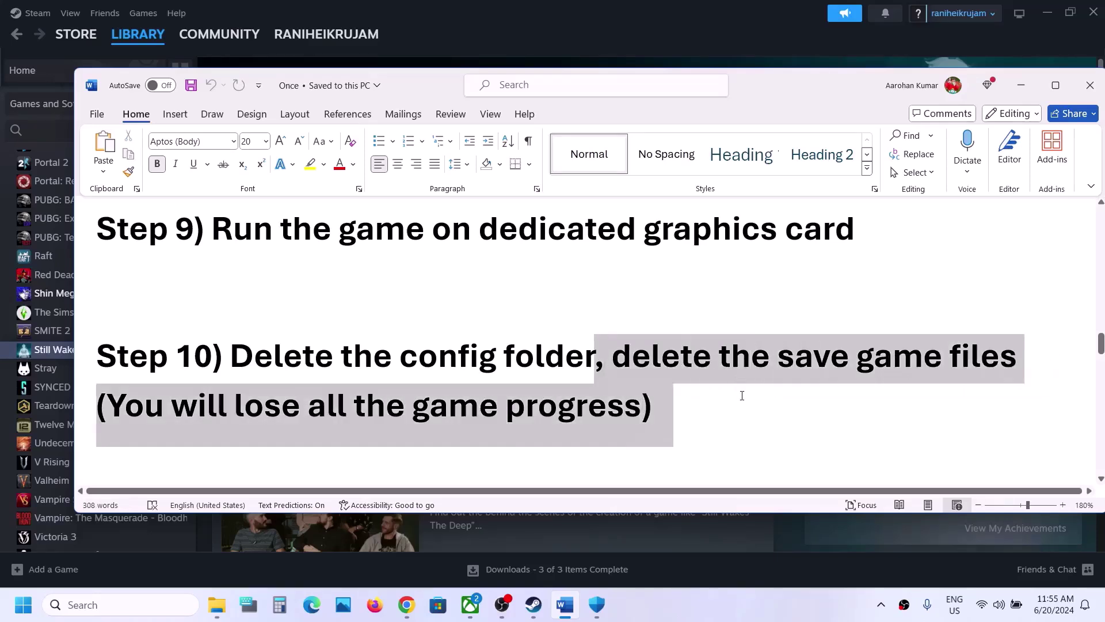
click(219, 604)
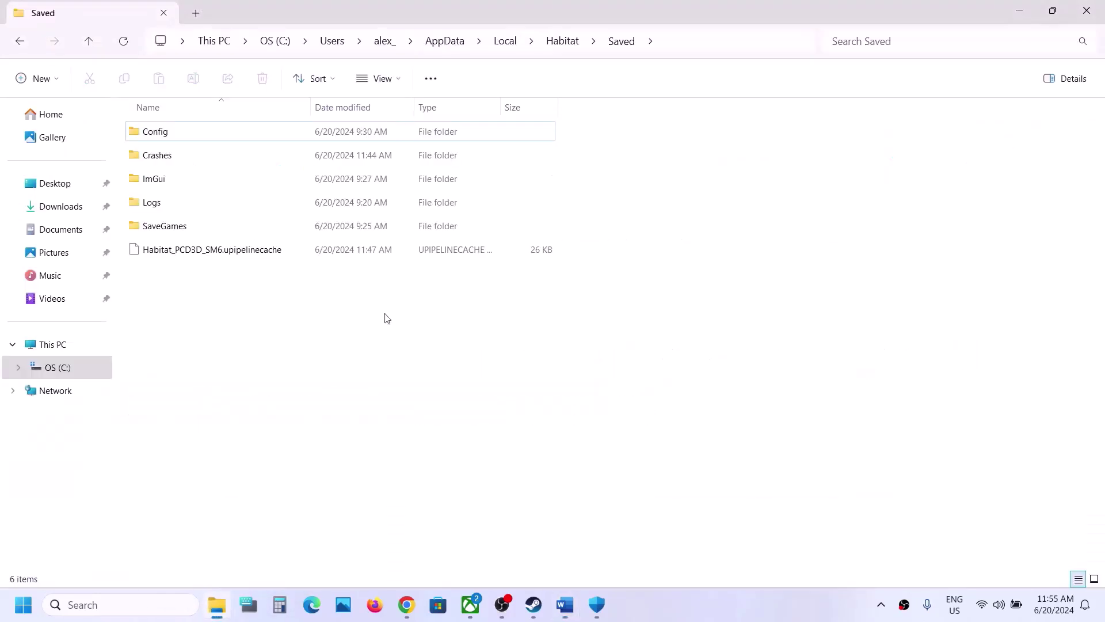
- Go up two levels to AppData\Local and reveal its full path
click(84, 44)
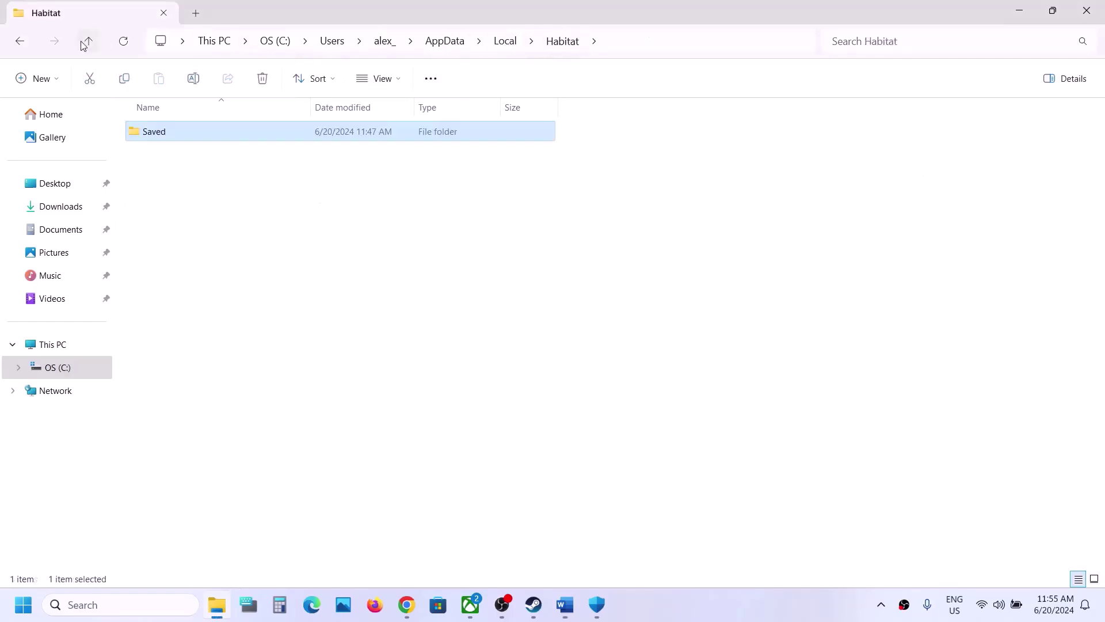
click(93, 44)
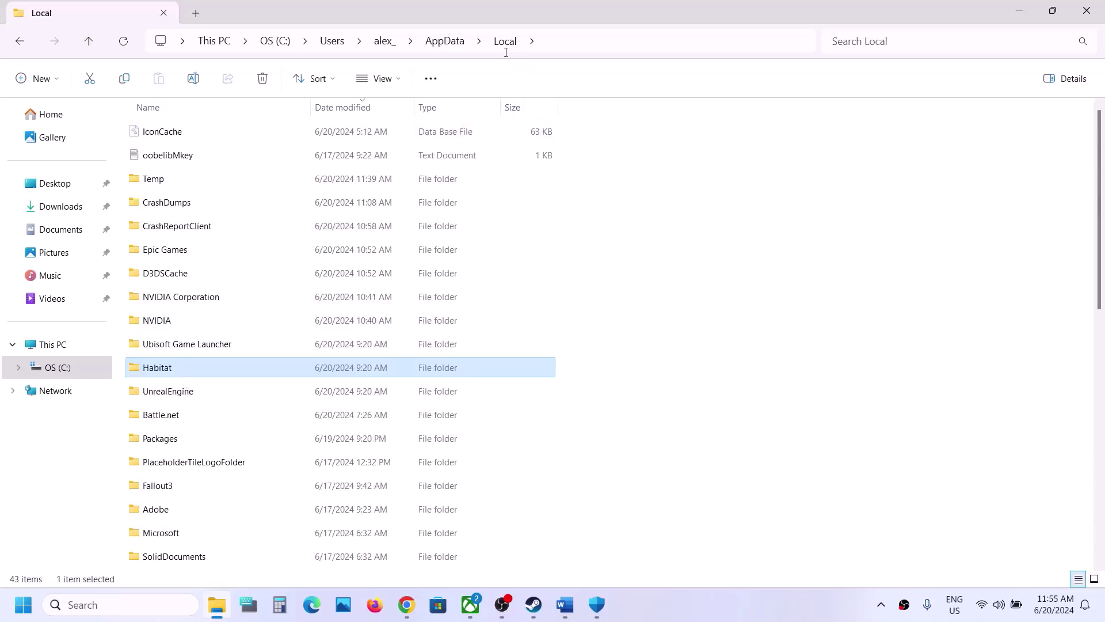
click(547, 44)
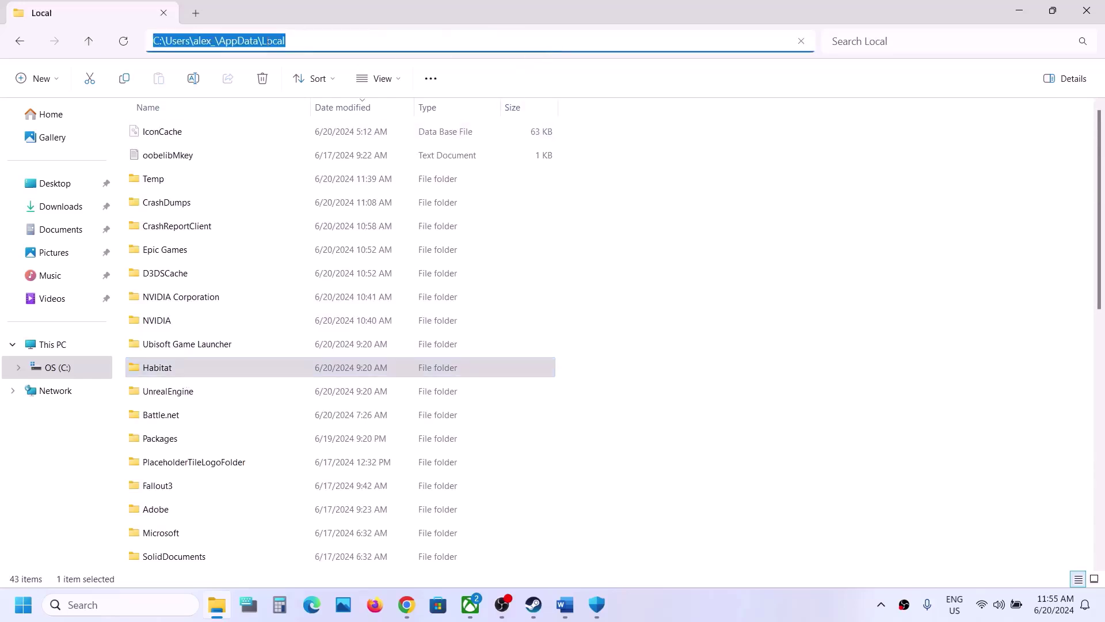
- Select the Habitat folder without deleting it, then return to the Still Wakes the Deep Steam page
click(161, 374)
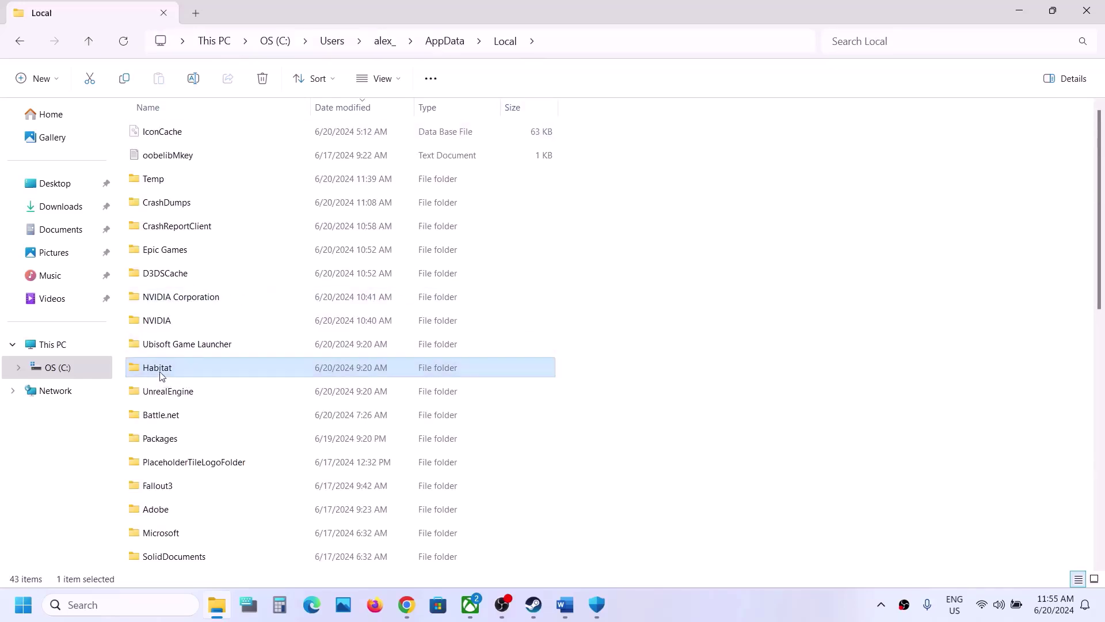
right_click(161, 375)
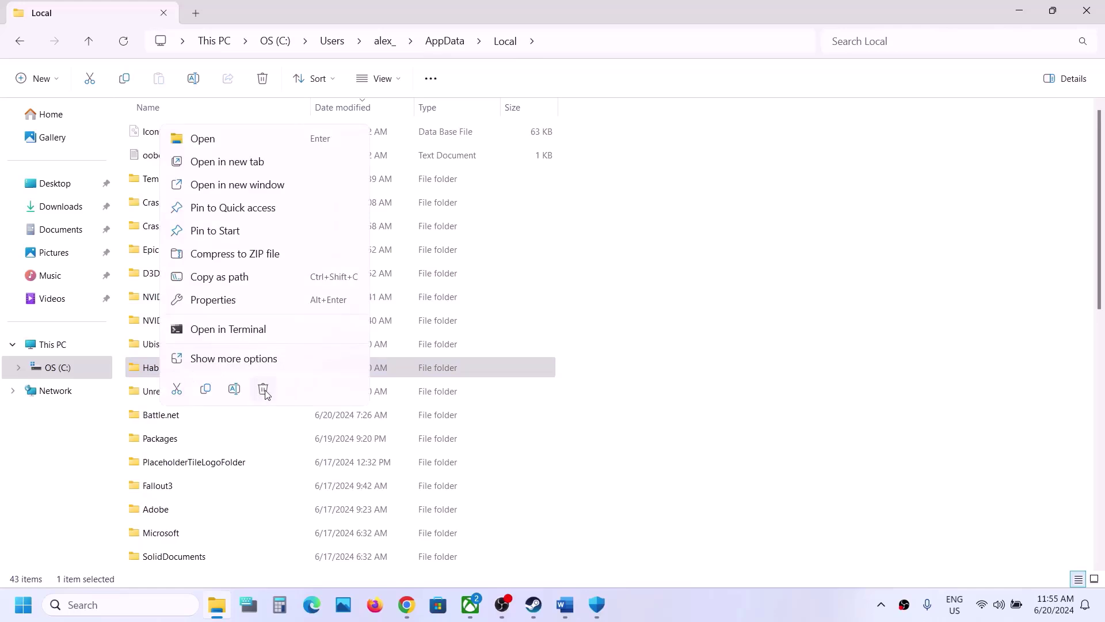
click(658, 418)
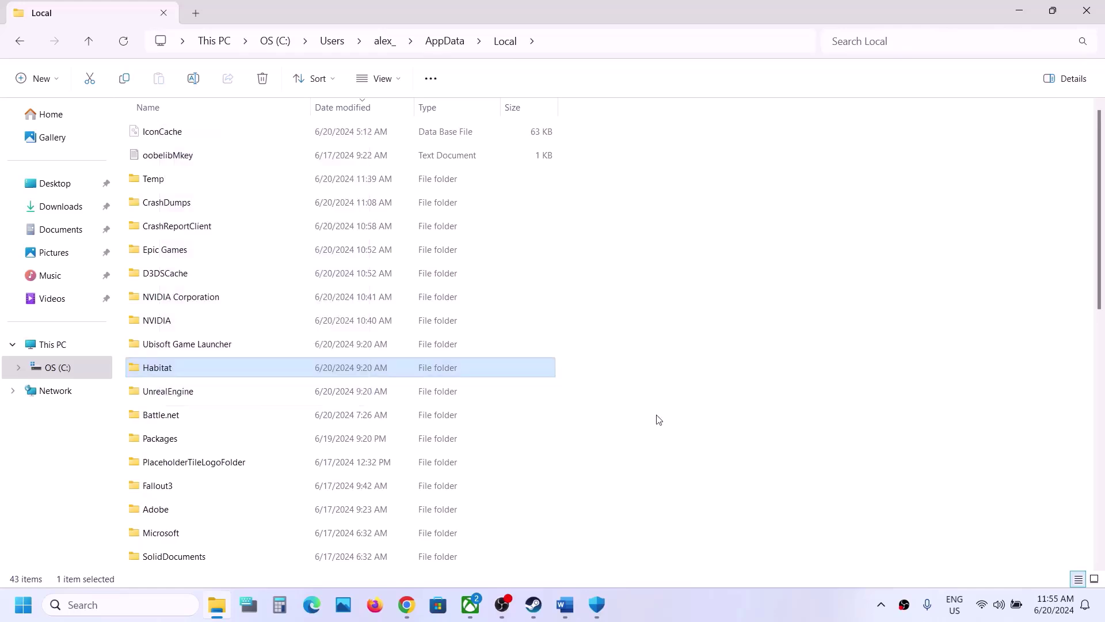
click(659, 419)
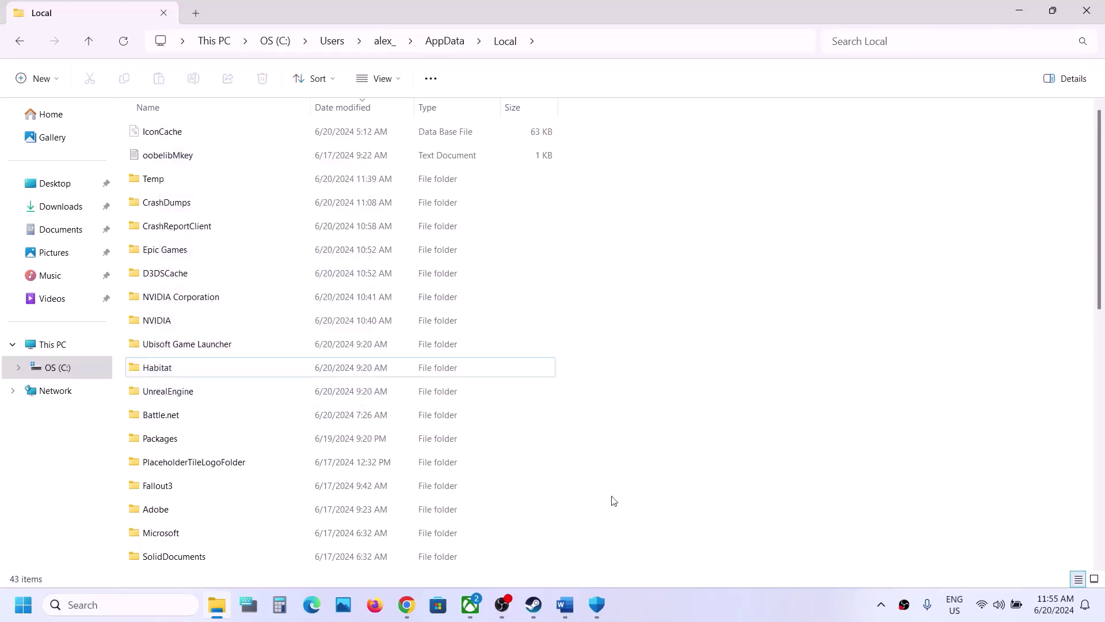
click(533, 604)
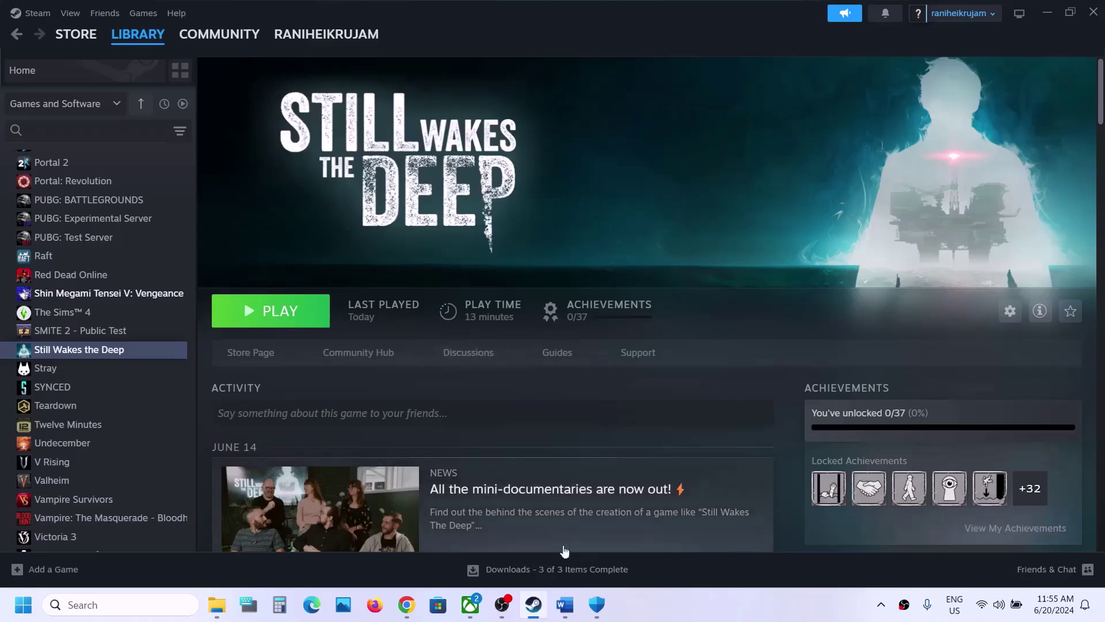
- Select the Step 11 Visual C++ download link in the Word notes and switch to Chrome
click(564, 612)
scroll(463, 402, down, 5)
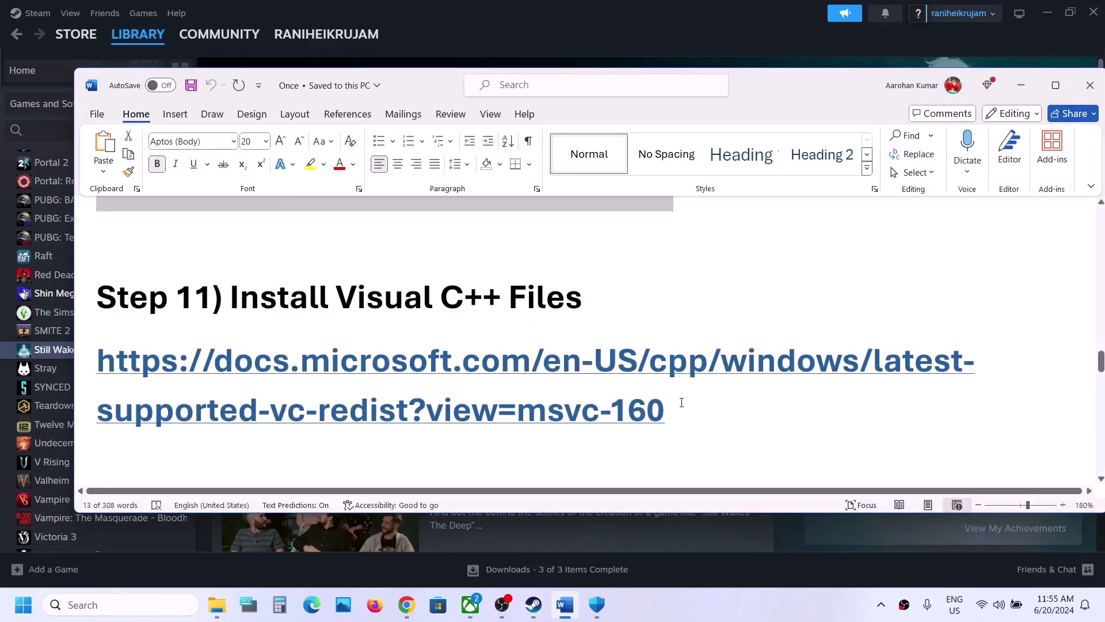
triple_click(183, 403)
key(ctrl+c)
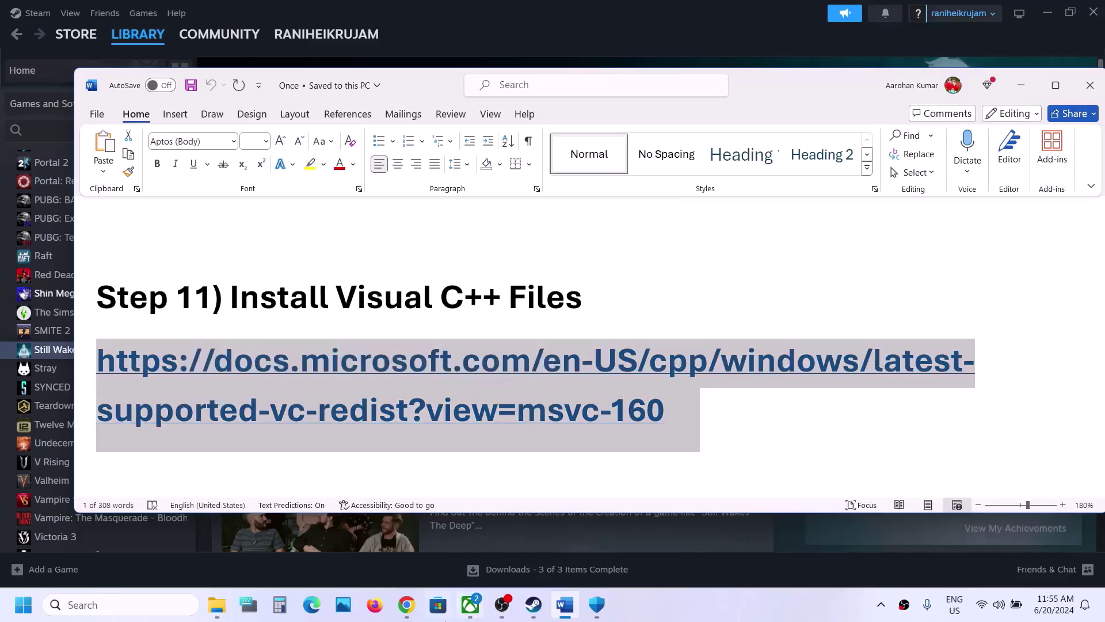
click(414, 615)
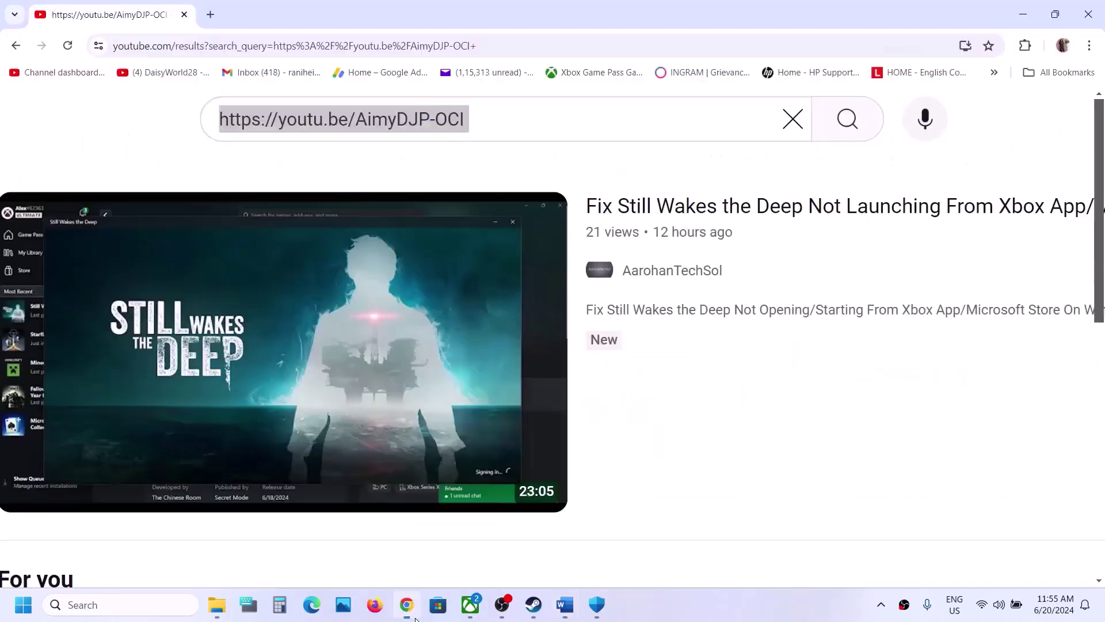
- Load the pasted Visual C++ downloads link in a new Chrome tab
click(210, 15)
key(ctrl+v)
key(Return)
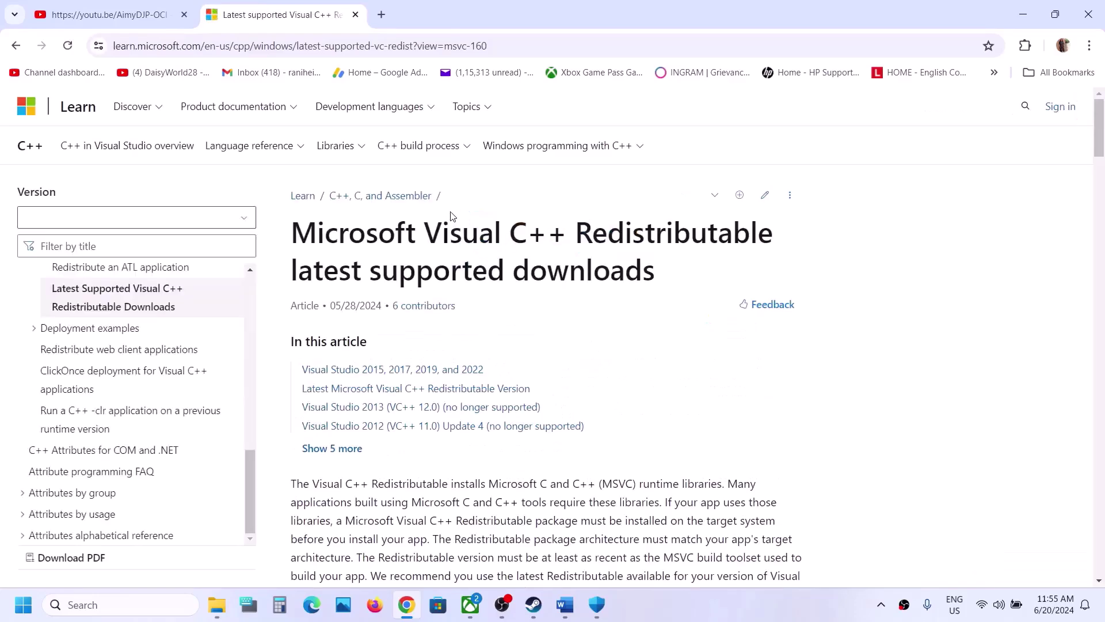
- Find the X86 row in the redistributable table and download the x86 installer
scroll(452, 213, down, 8)
drag(432, 146, 726, 151)
scroll(524, 275, down, 8)
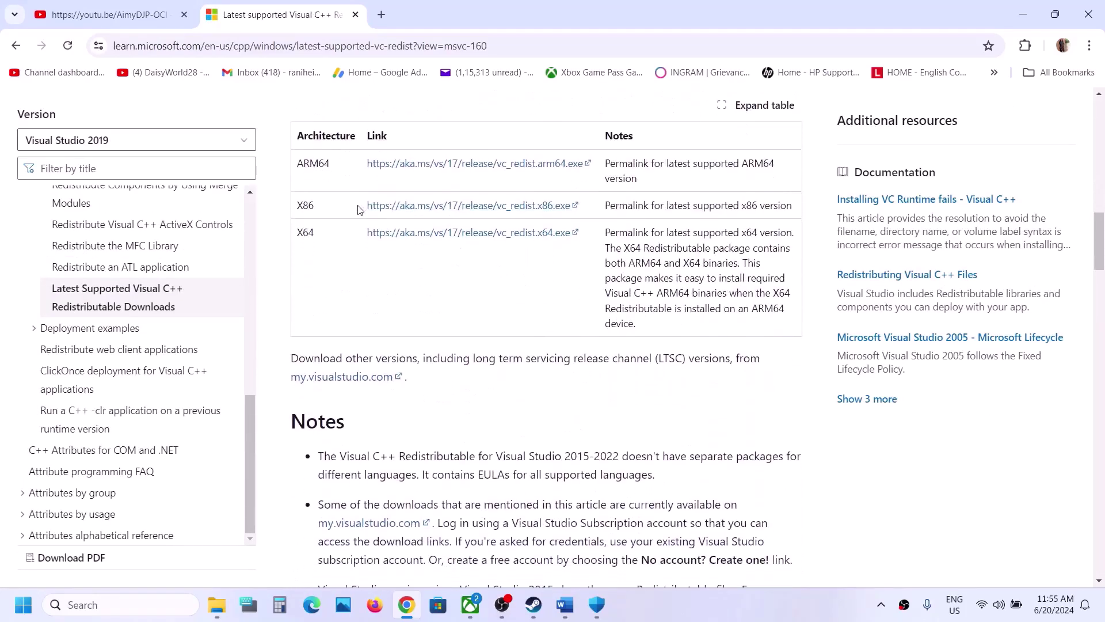
double_click(300, 207)
drag(298, 232, 311, 232)
double_click(310, 209)
click(461, 208)
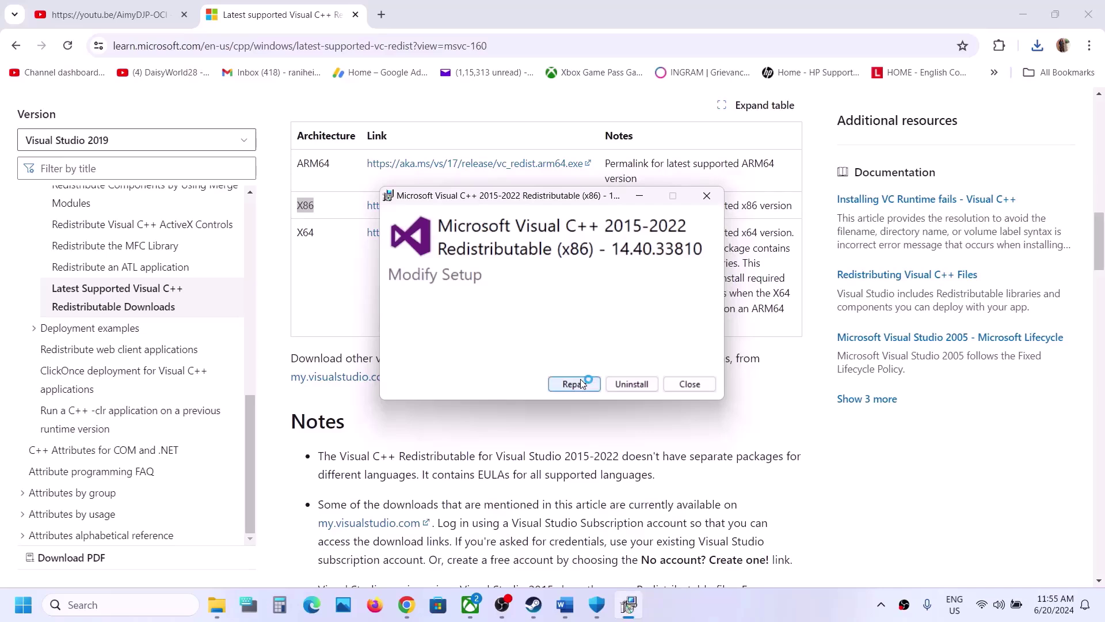
click(581, 382)
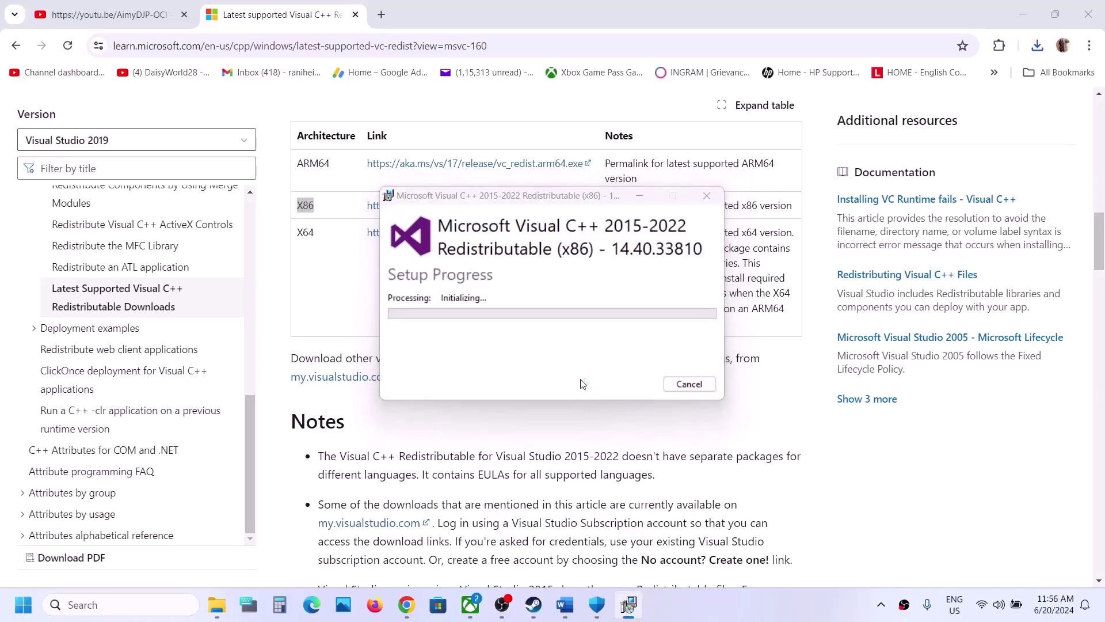
drag(325, 282, 309, 226)
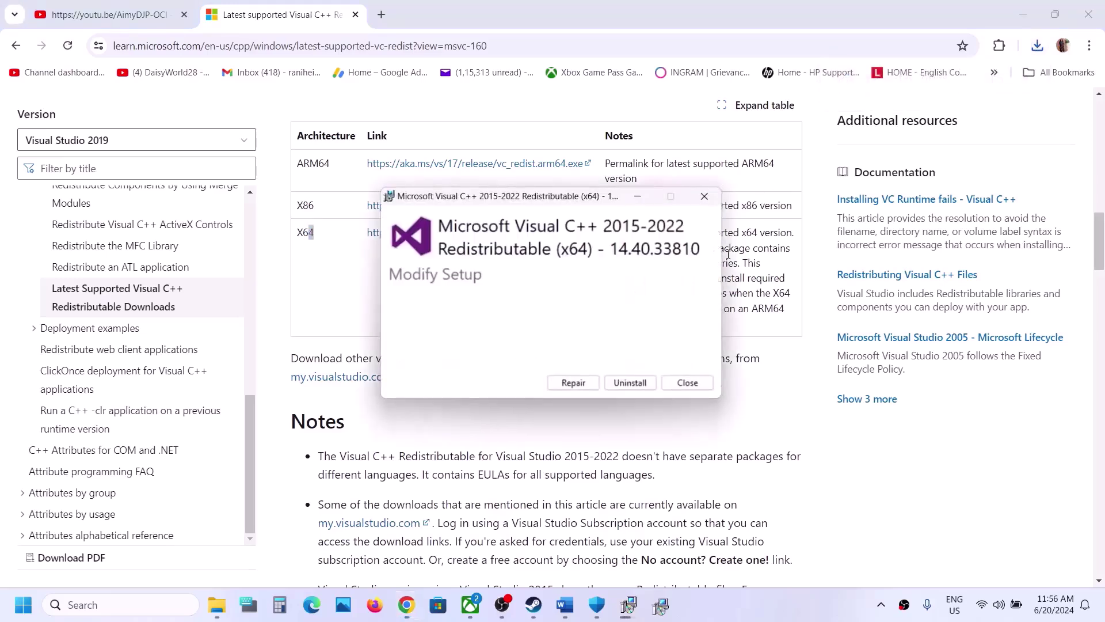
click(574, 384)
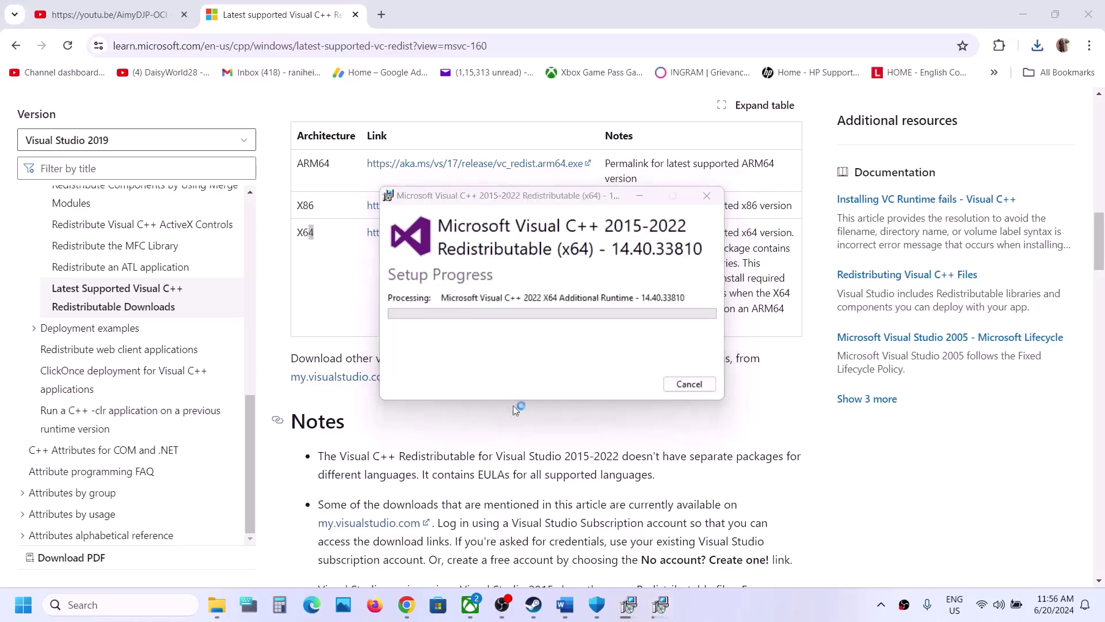
click(630, 605)
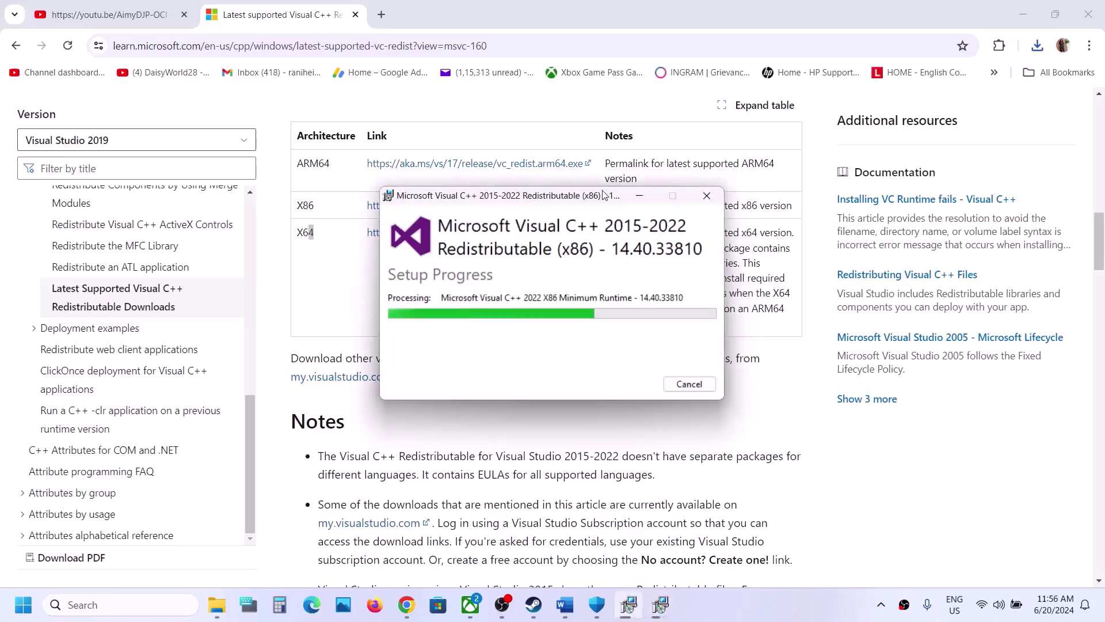
drag(602, 193, 335, 213)
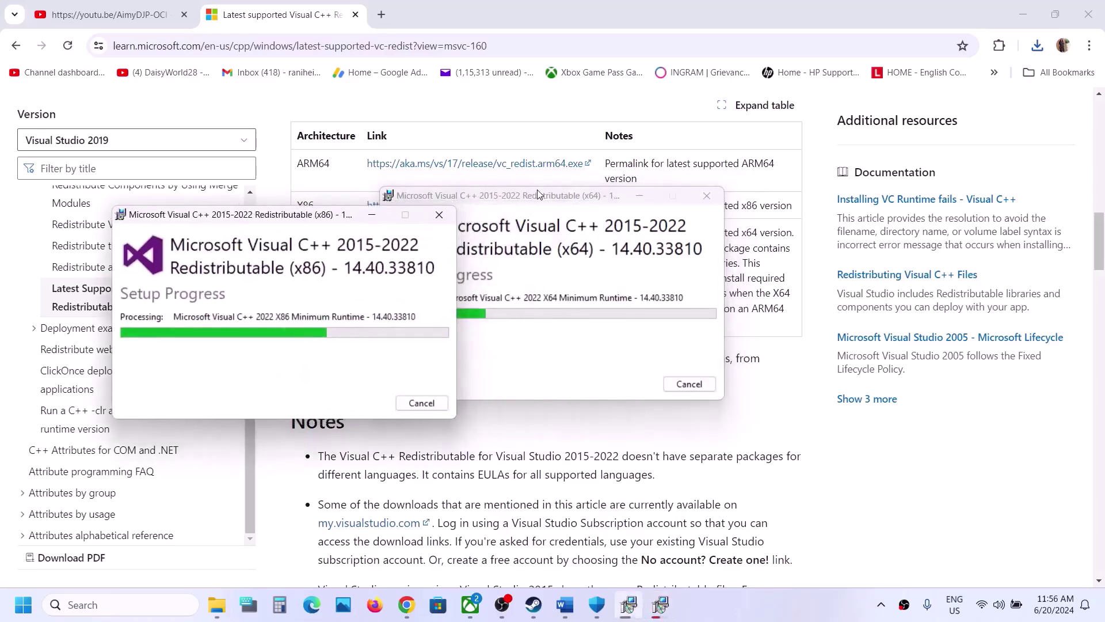
click(662, 226)
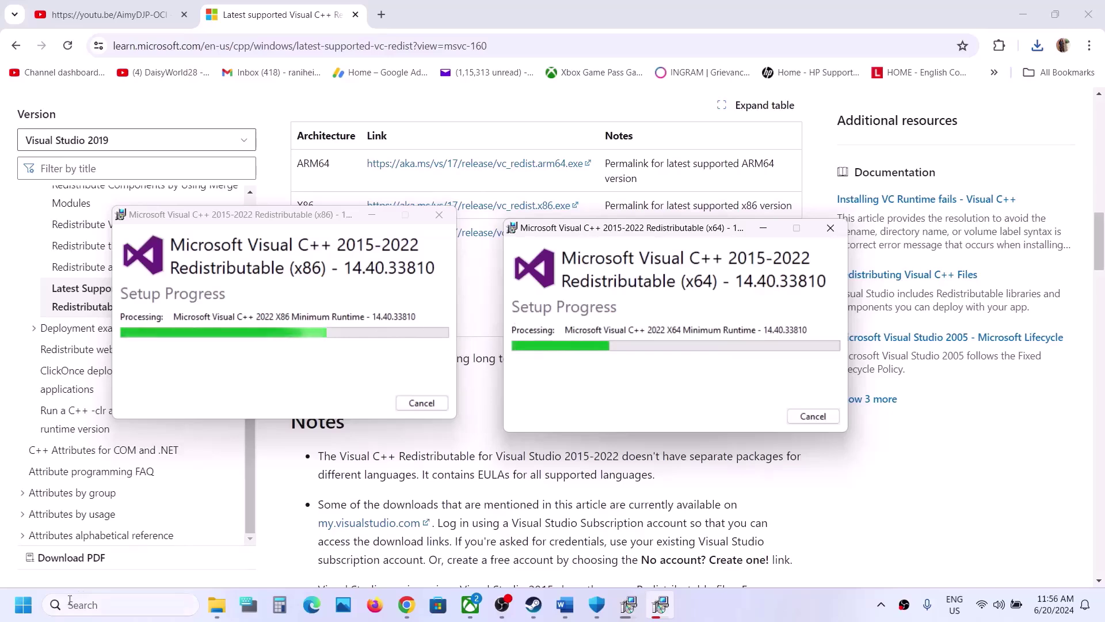
- Open the Start menu's power options and close them again
click(11, 617)
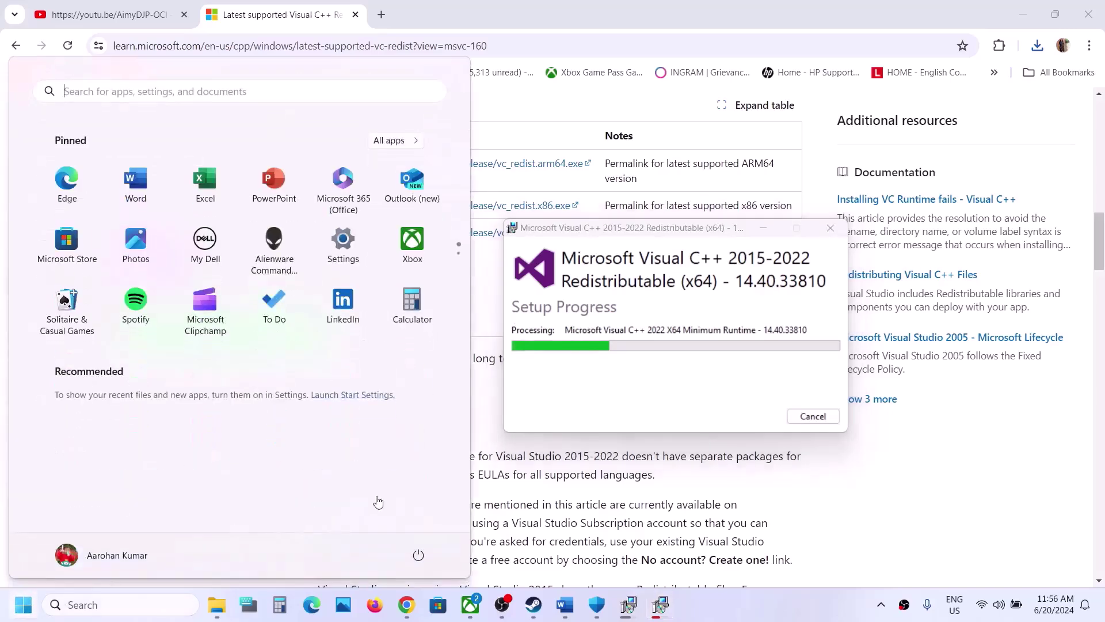
click(418, 554)
click(417, 555)
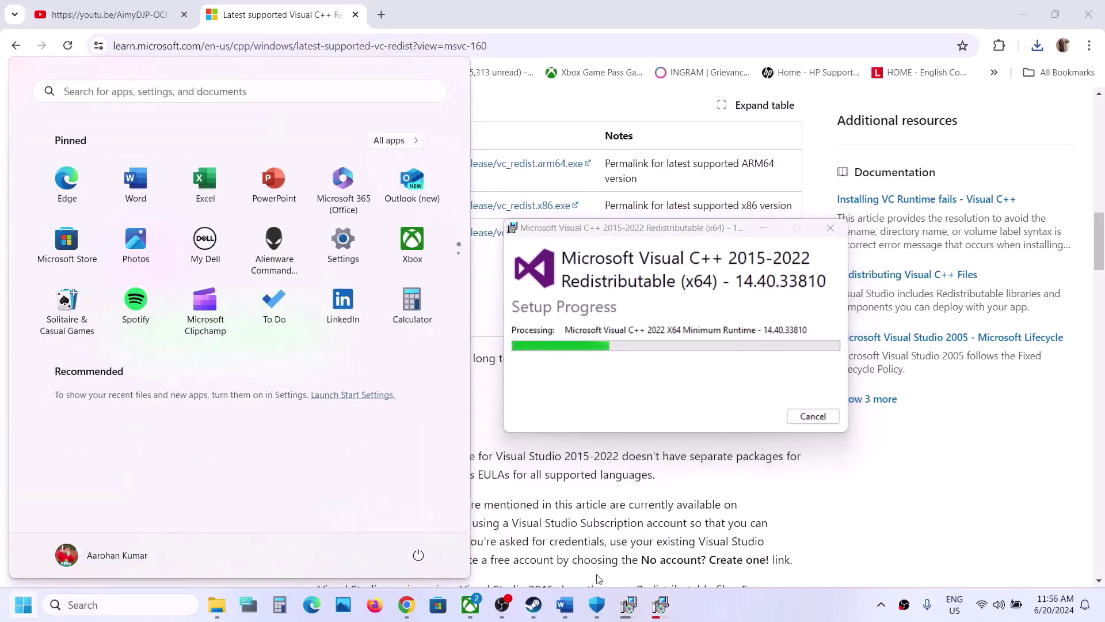